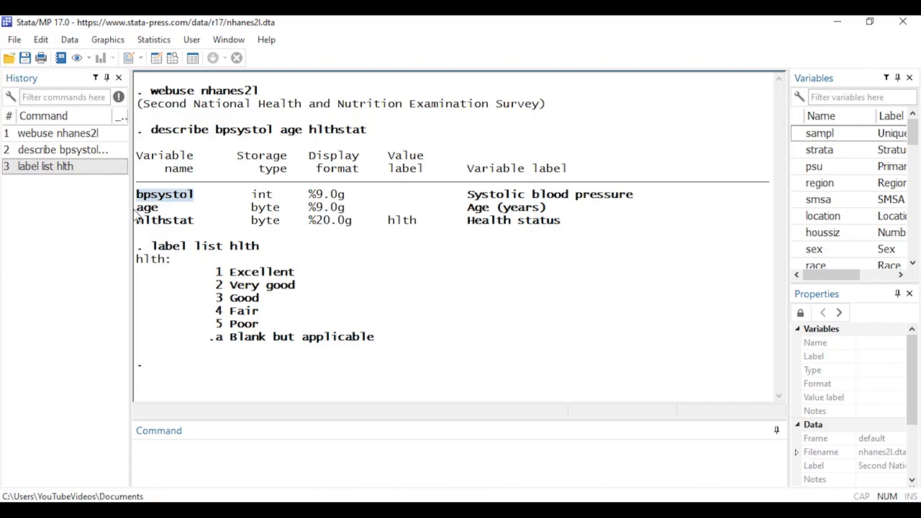
pyautogui.moveTo(137, 208); pyautogui.dragTo(159, 208)
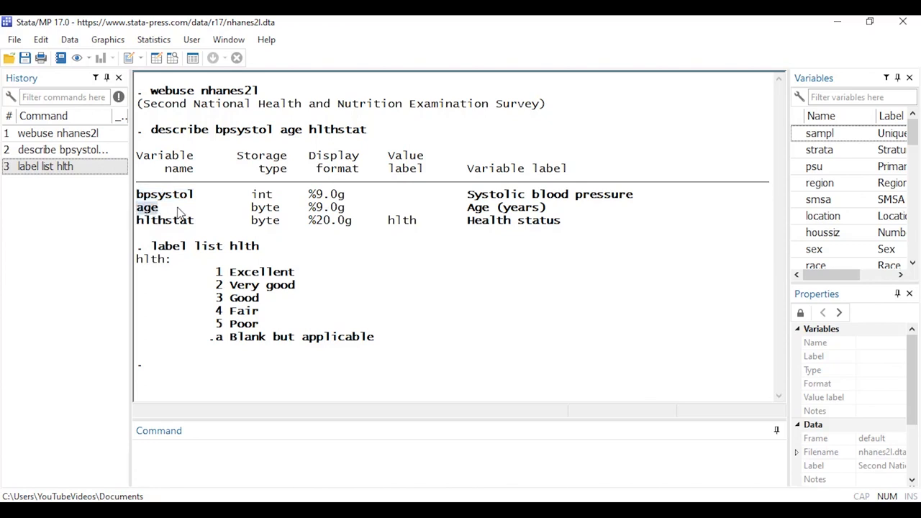
pyautogui.moveTo(138, 220); pyautogui.dragTo(193, 227)
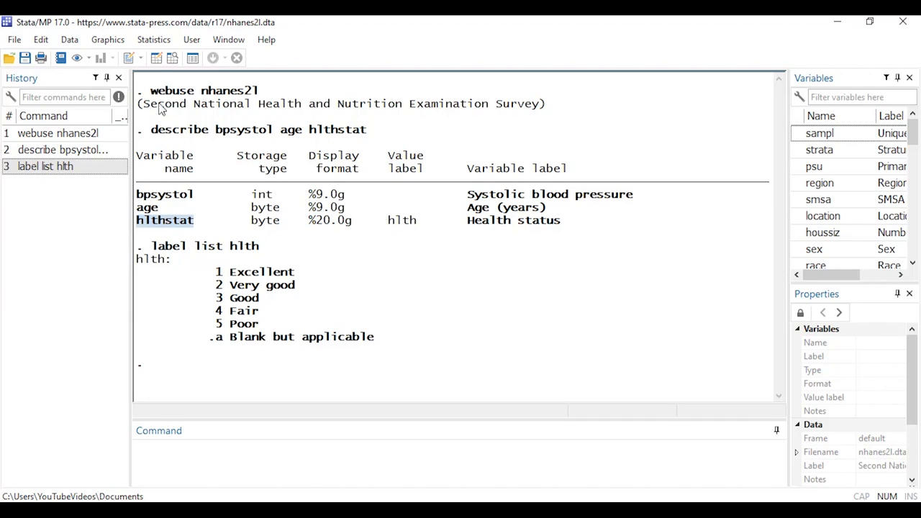
# Start a linear regression with bpsystol as the dependent variable
pyautogui.click(151, 39)
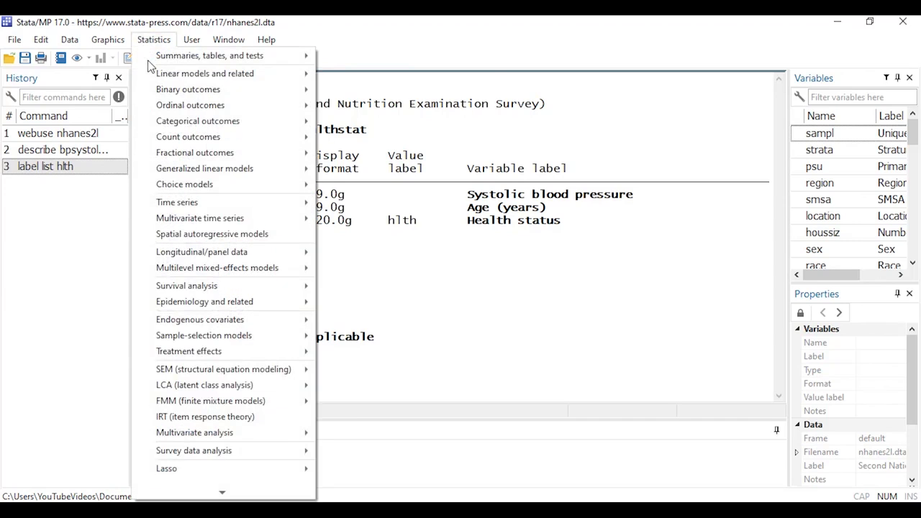
pyautogui.moveTo(151, 76)
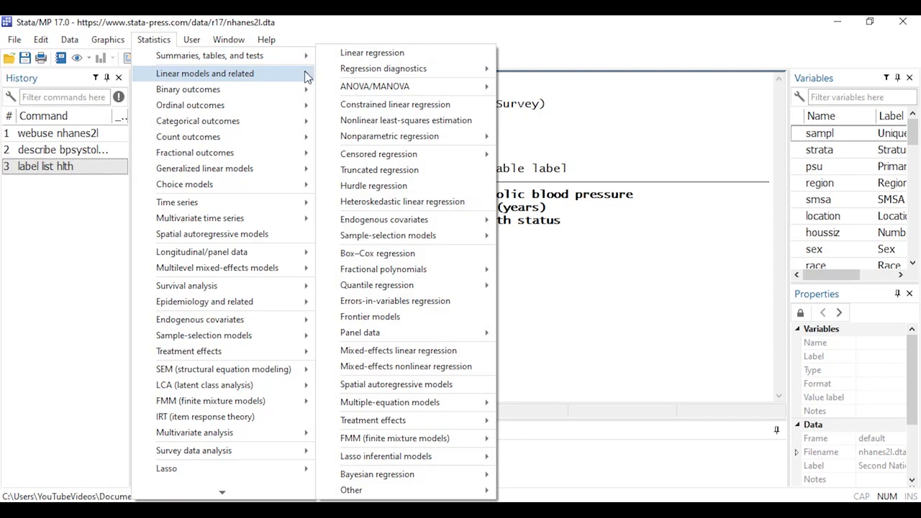
pyautogui.click(331, 58)
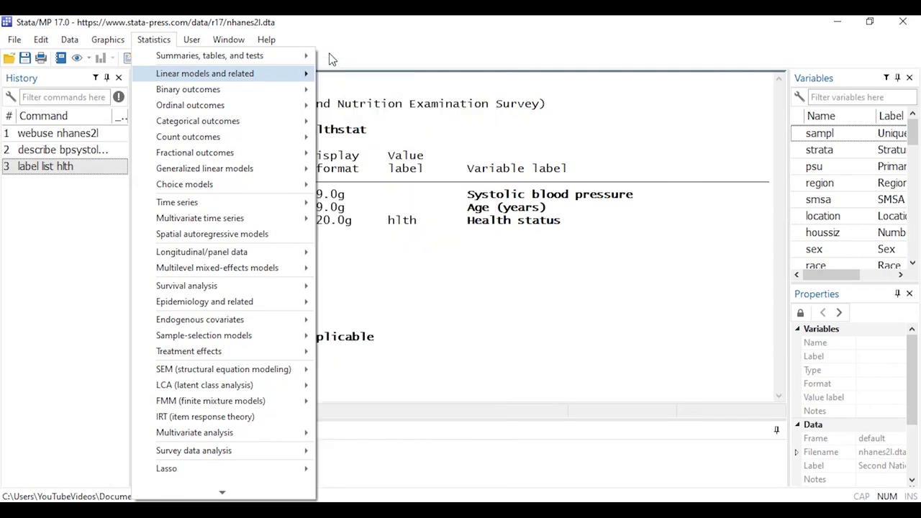
pyautogui.moveTo(333, 144); pyautogui.dragTo(602, 50)
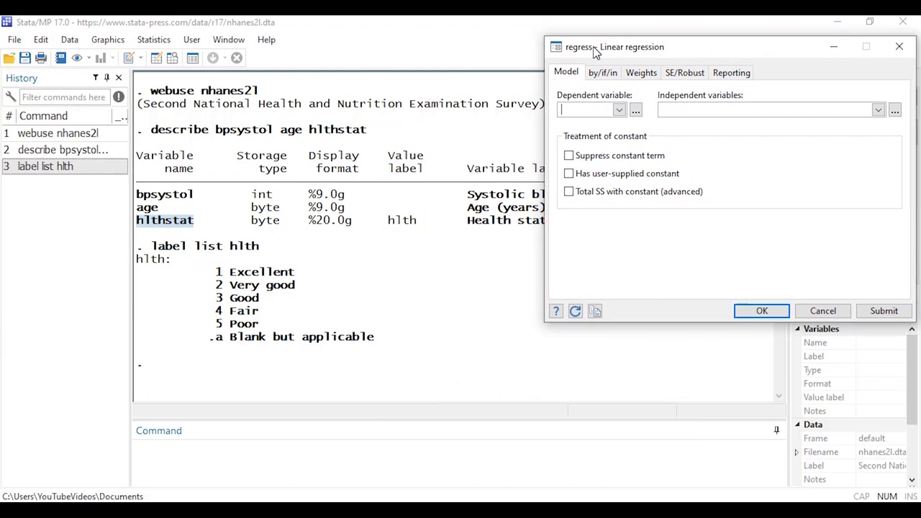
pyautogui.click(619, 110)
pyautogui.moveTo(623, 142); pyautogui.dragTo(623, 151)
pyautogui.click(598, 200)
# Add hlthstat as a factor-variable main effect to the independent variables and run the regression, keeping its dialog open
pyautogui.click(894, 111)
pyautogui.moveTo(821, 70); pyautogui.dragTo(828, 56)
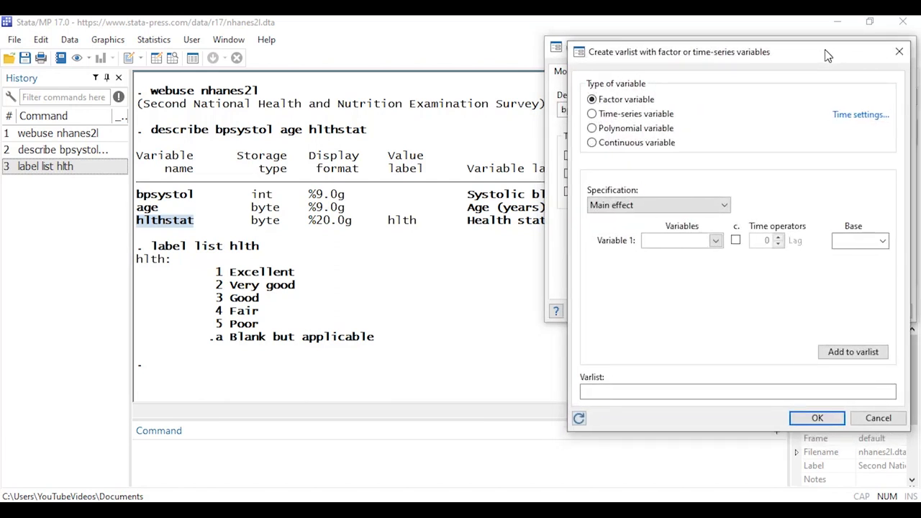
pyautogui.click(717, 241)
pyautogui.moveTo(718, 265); pyautogui.dragTo(718, 306)
pyautogui.click(692, 299)
pyautogui.click(833, 357)
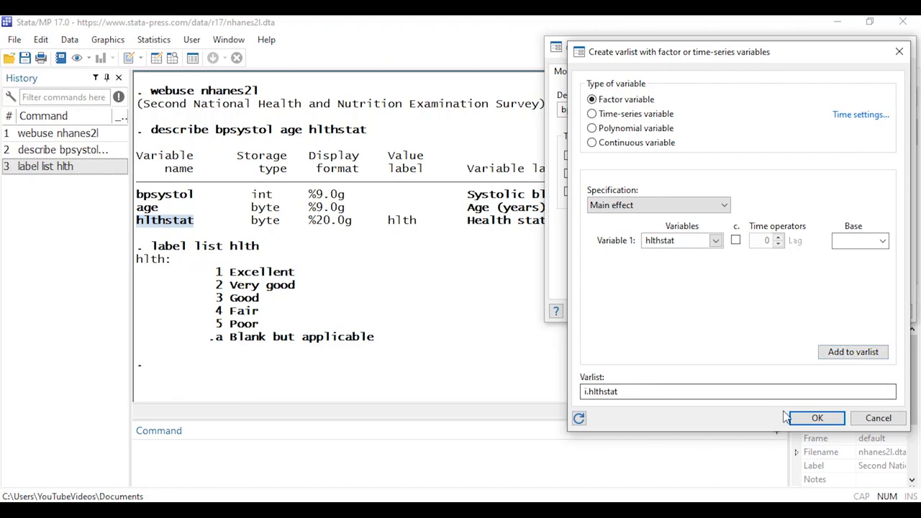
pyautogui.click(818, 421)
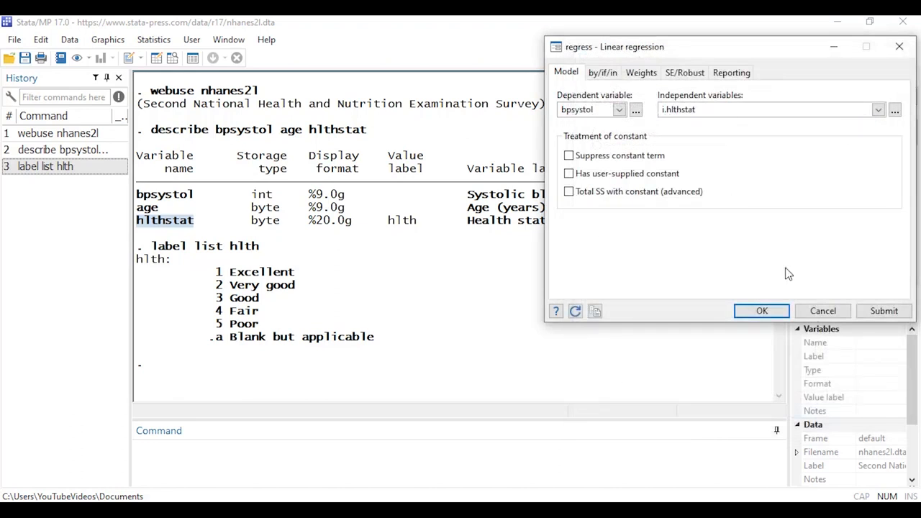
pyautogui.click(885, 314)
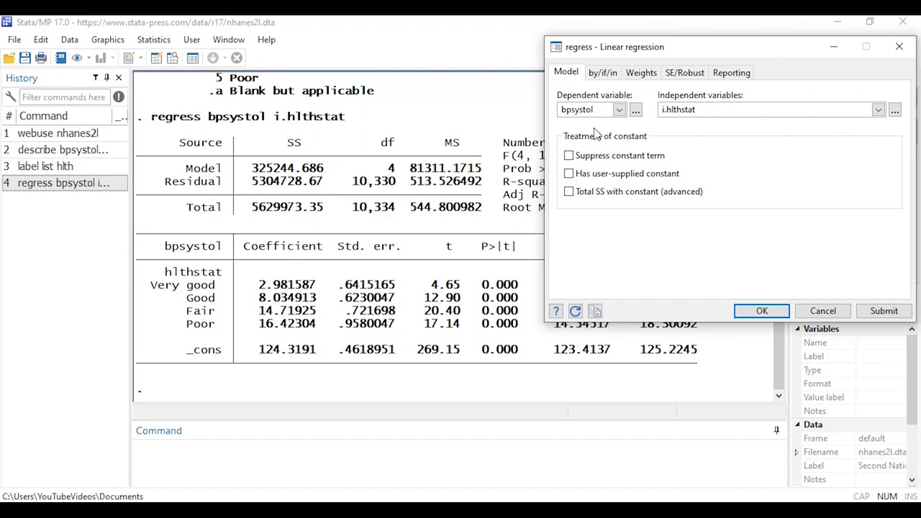
# Add age as a continuous main effect alongside i.hlthstat and run the regression again, keeping its dialog open
pyautogui.click(895, 110)
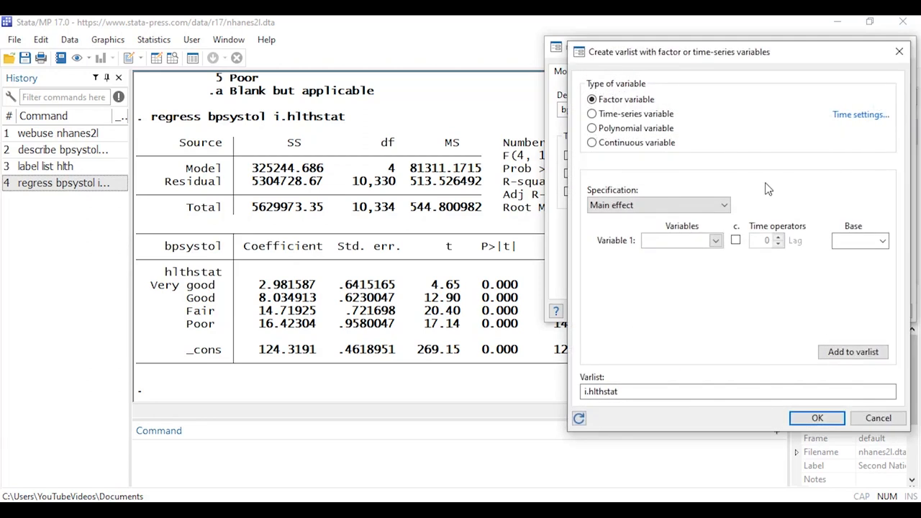
pyautogui.click(716, 240)
pyautogui.scroll(-2, 718, 269)
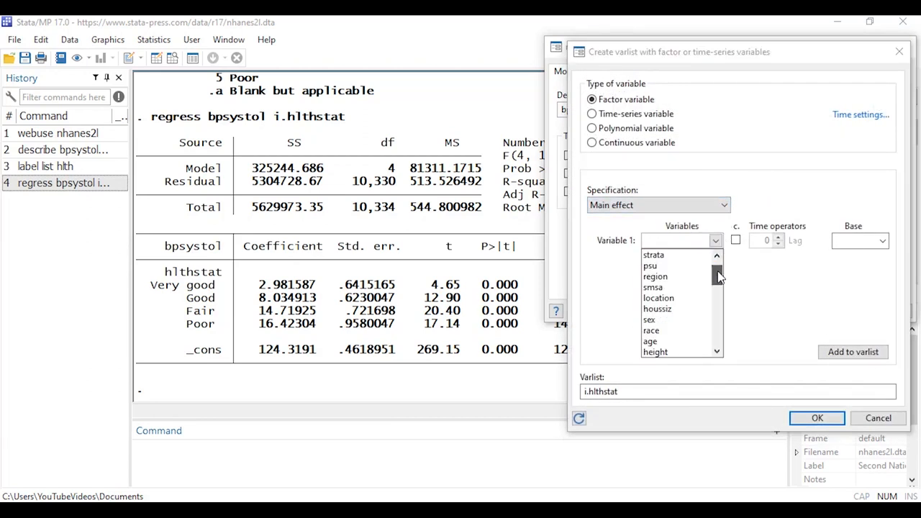
pyautogui.click(691, 330)
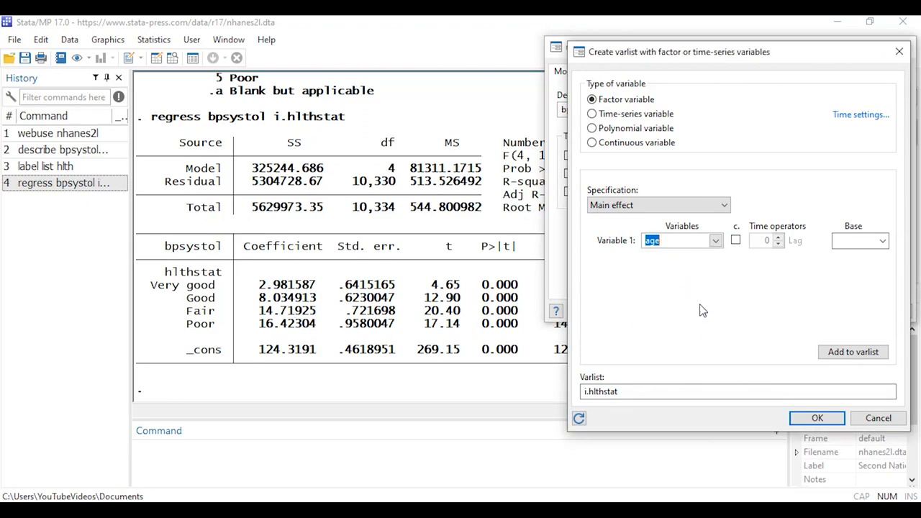
pyautogui.click(736, 241)
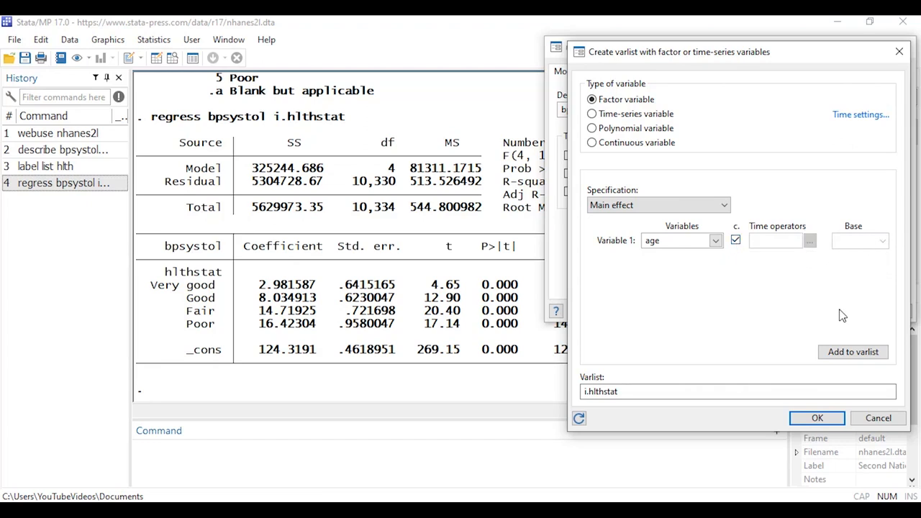
pyautogui.click(853, 352)
pyautogui.click(817, 418)
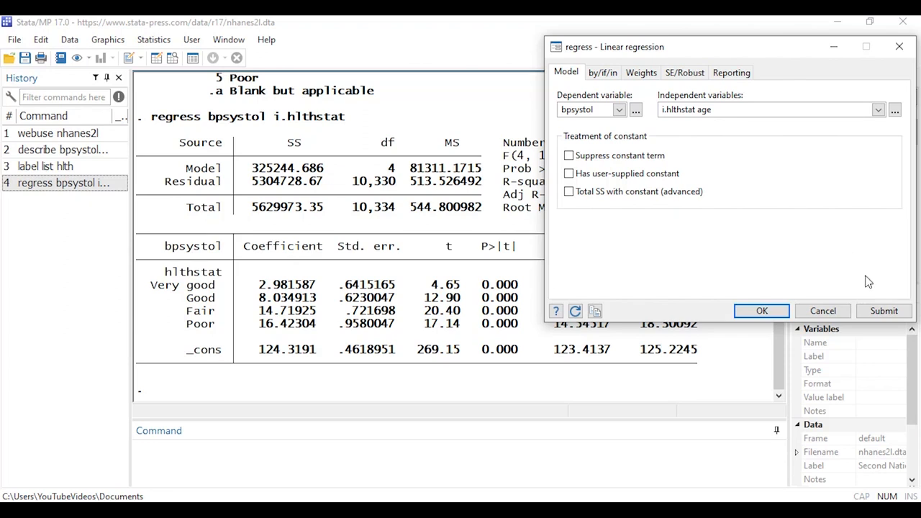
pyautogui.click(883, 311)
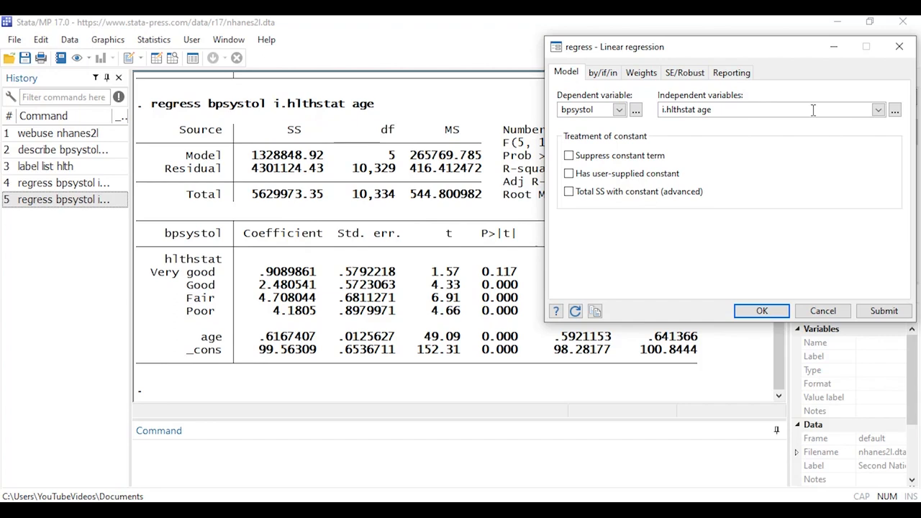
# Add a 2-way interaction between hlthstat and continuous age to the regression's independent variables
pyautogui.click(895, 111)
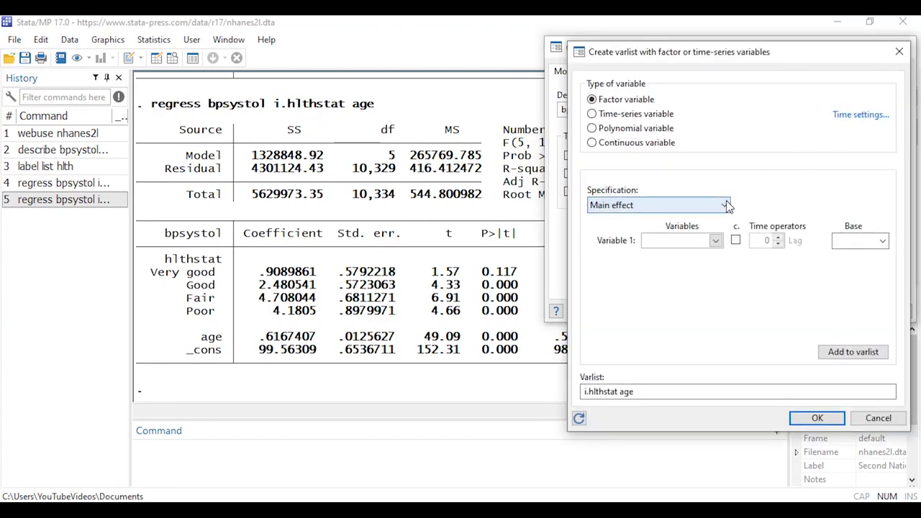
pyautogui.click(726, 206)
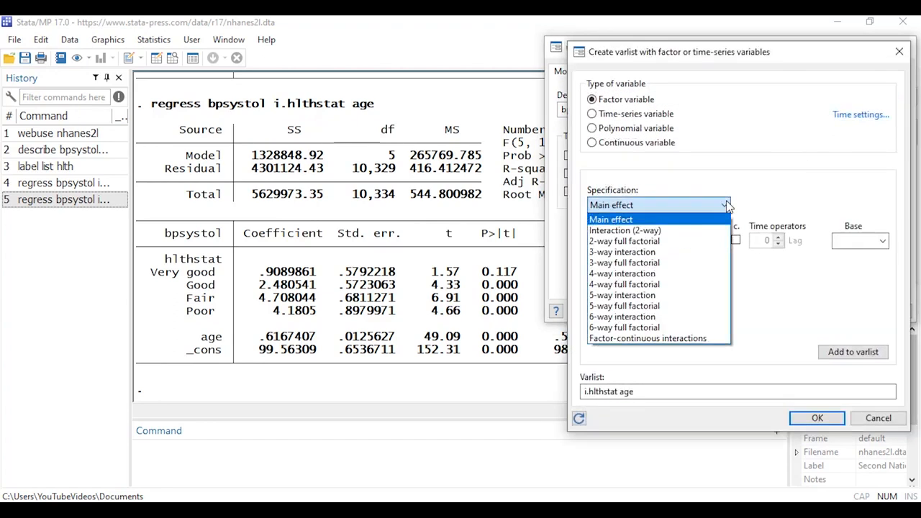
pyautogui.click(702, 232)
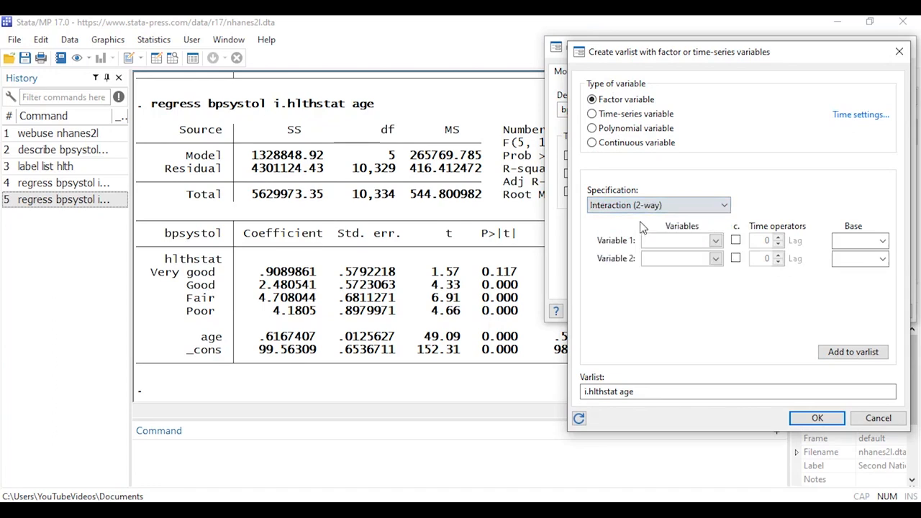
pyautogui.click(716, 241)
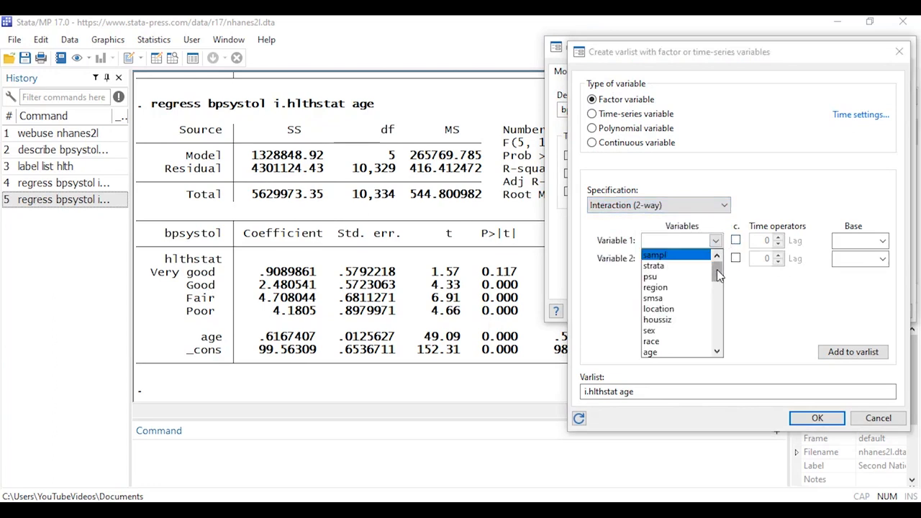
pyautogui.moveTo(717, 271); pyautogui.dragTo(718, 297)
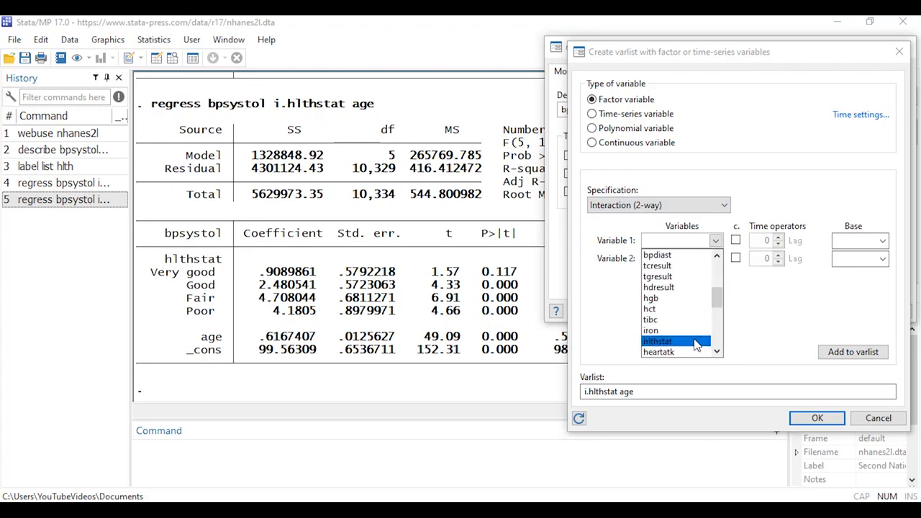
pyautogui.click(695, 341)
pyautogui.click(716, 258)
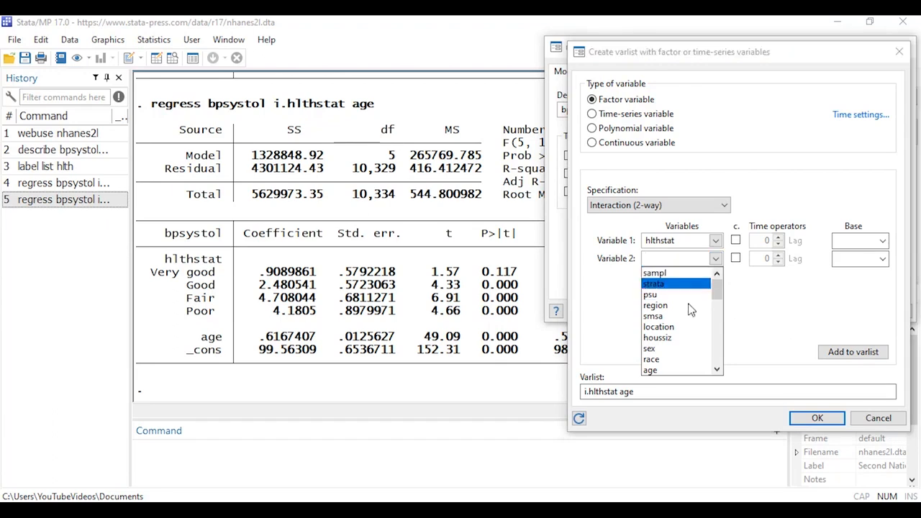
pyautogui.click(684, 370)
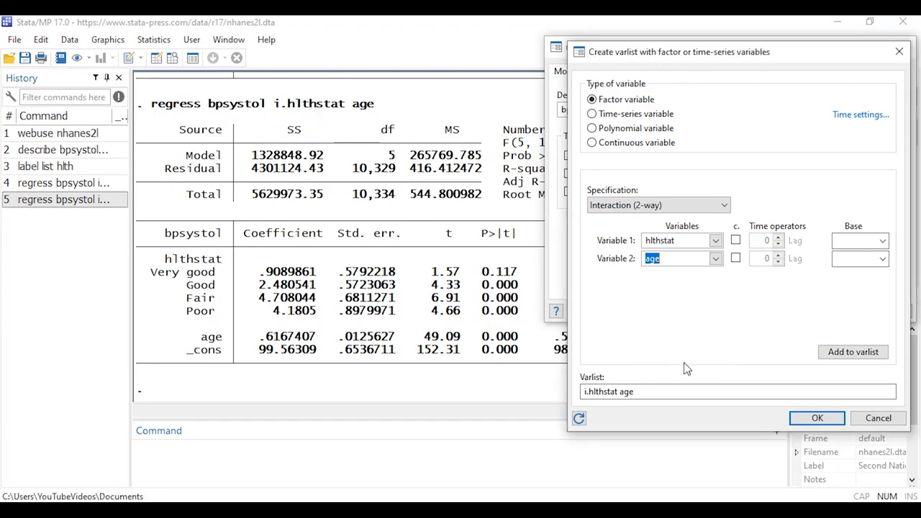
pyautogui.click(735, 259)
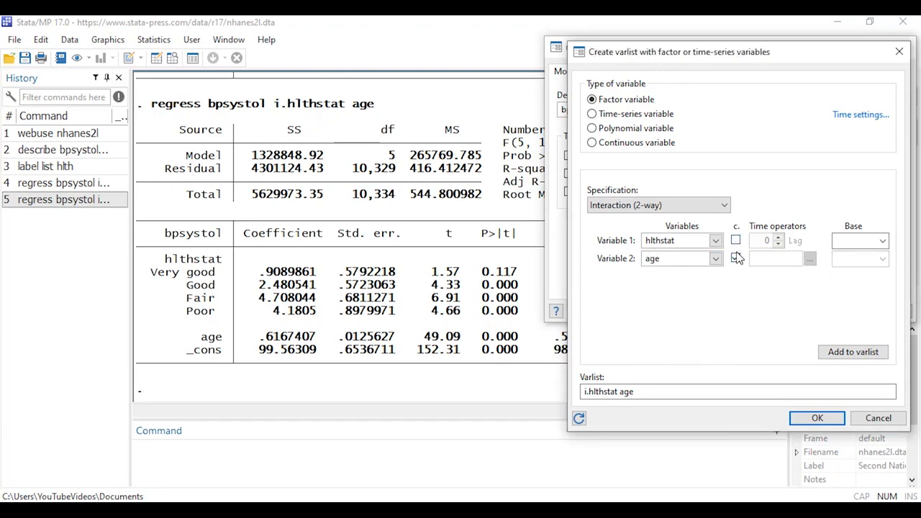
pyautogui.click(846, 356)
pyautogui.click(816, 418)
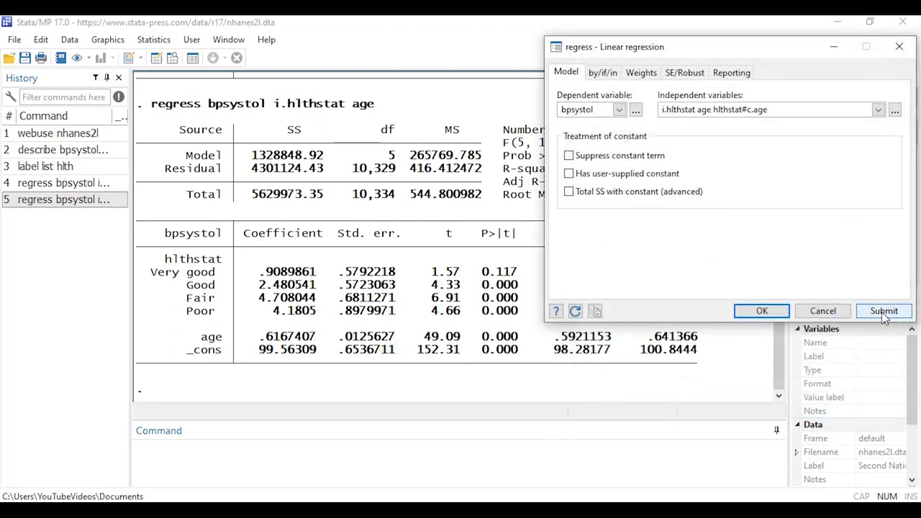
# Run the regression with the interaction term, keeping its dialog open, and bring the new output into view
pyautogui.click(884, 312)
pyautogui.scroll(2, 428, 274)
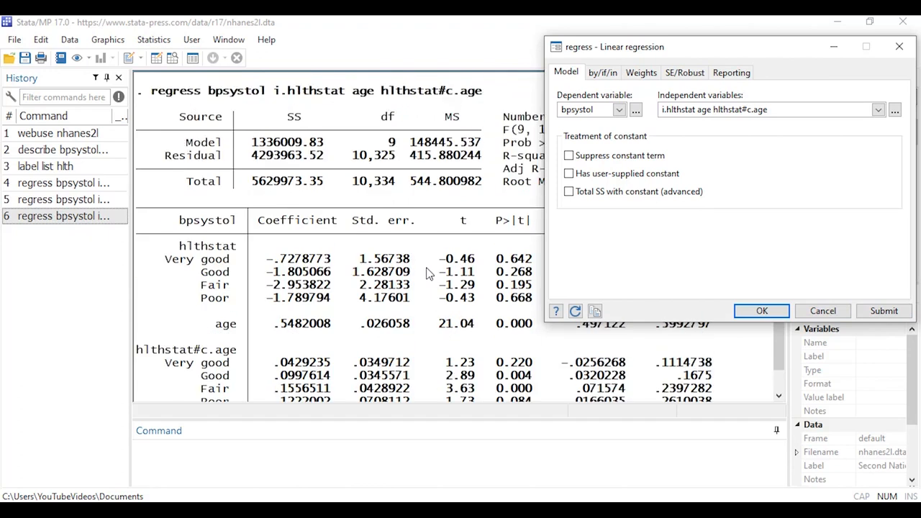
pyautogui.scroll(1, 428, 273)
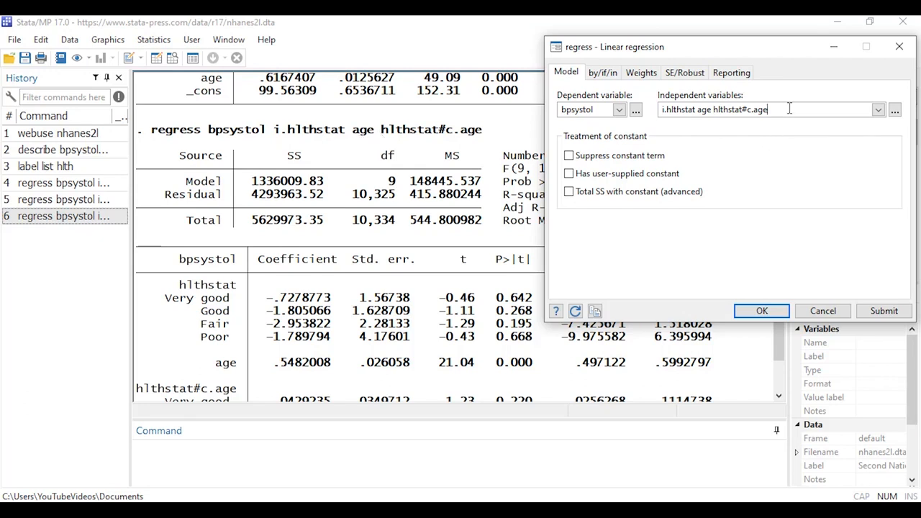
# Clear the regression's independent variables and empty the varlist in the factor-variable builder
pyautogui.moveTo(790, 109); pyautogui.dragTo(652, 109)
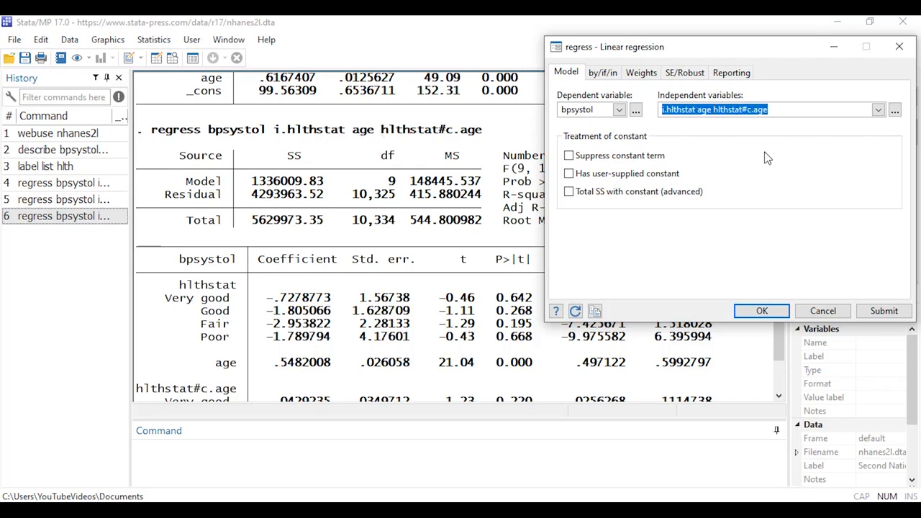
pyautogui.press('Delete')
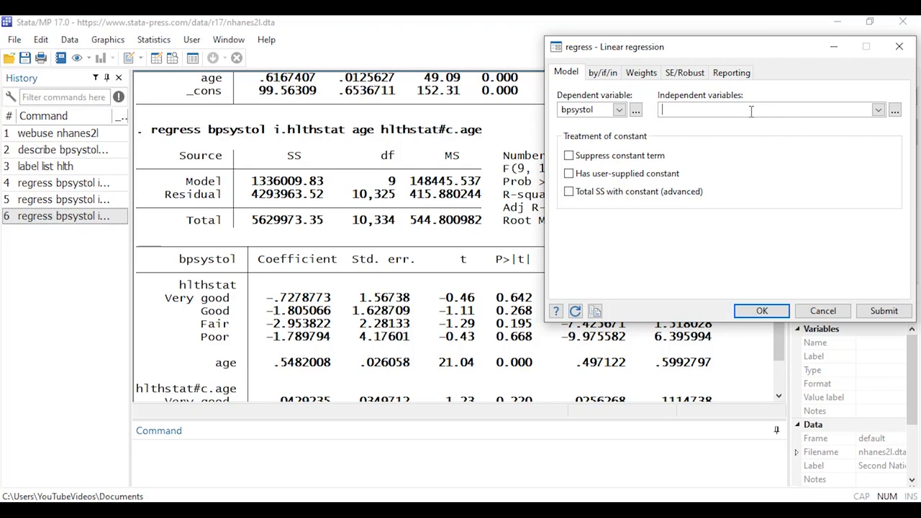
pyautogui.click(894, 110)
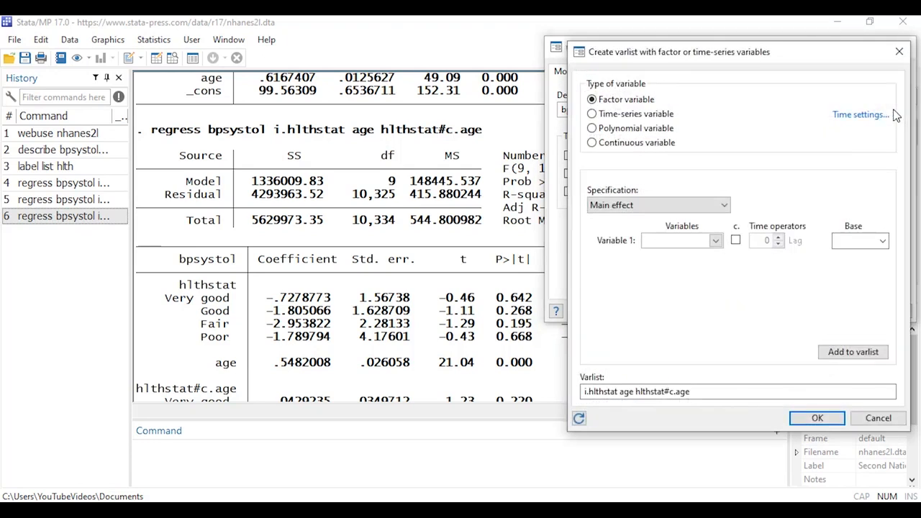
pyautogui.moveTo(704, 391); pyautogui.dragTo(644, 331)
pyautogui.press('Delete')
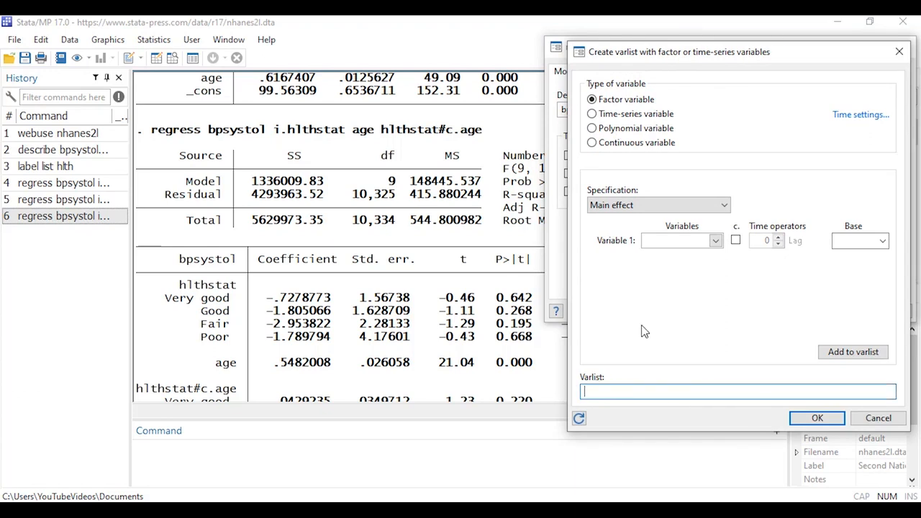
# Set the independent variables to a 2-way full factorial of hlthstat and age, treating age as continuous
pyautogui.click(725, 205)
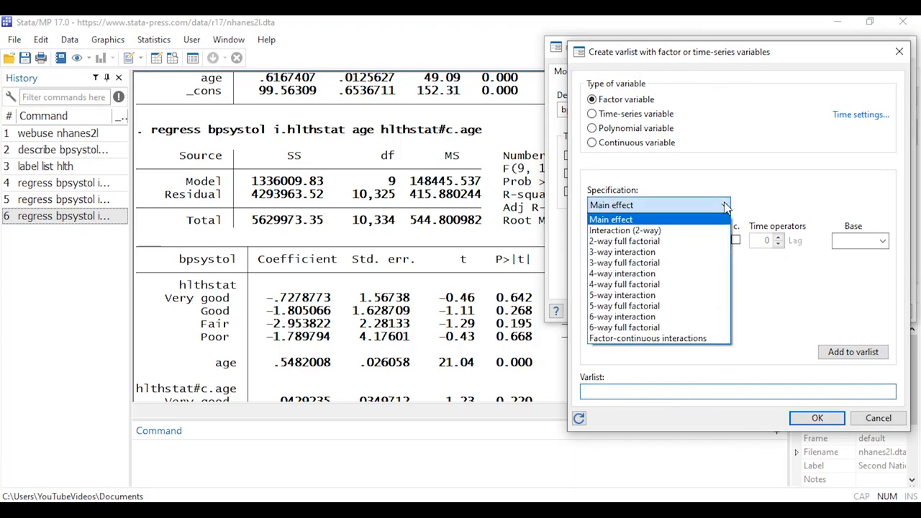
pyautogui.click(670, 243)
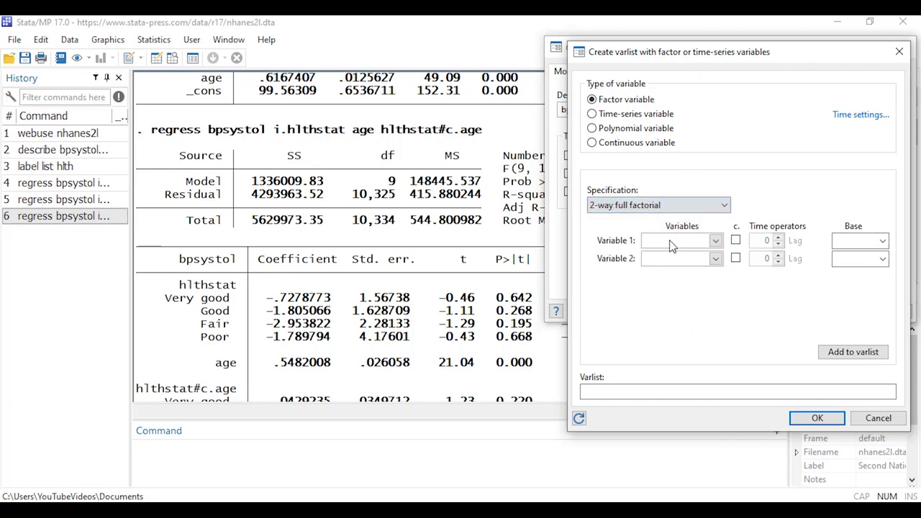
pyautogui.click(712, 245)
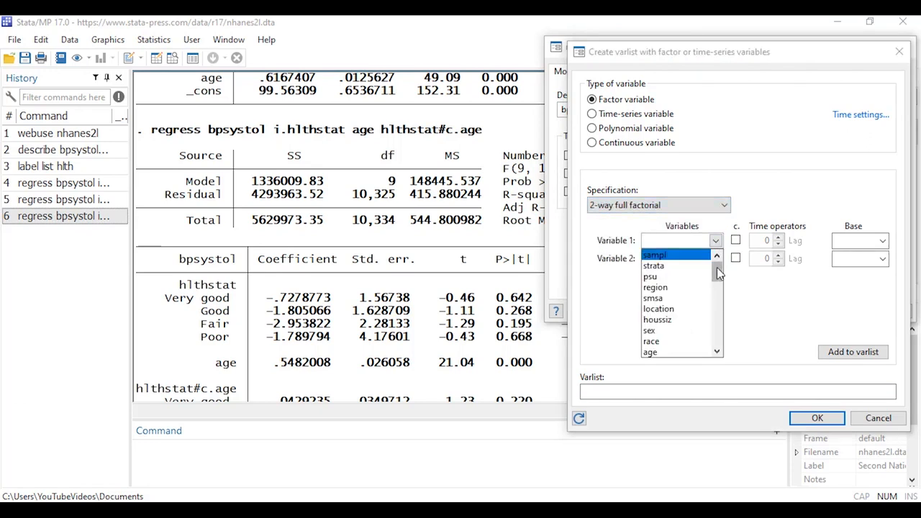
pyautogui.moveTo(718, 265); pyautogui.dragTo(722, 305)
pyautogui.click(703, 319)
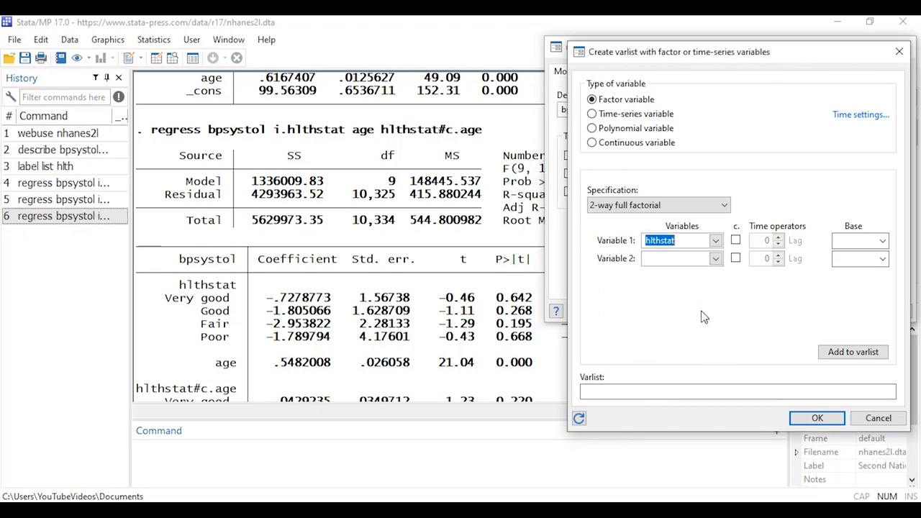
pyautogui.click(715, 258)
pyautogui.click(688, 369)
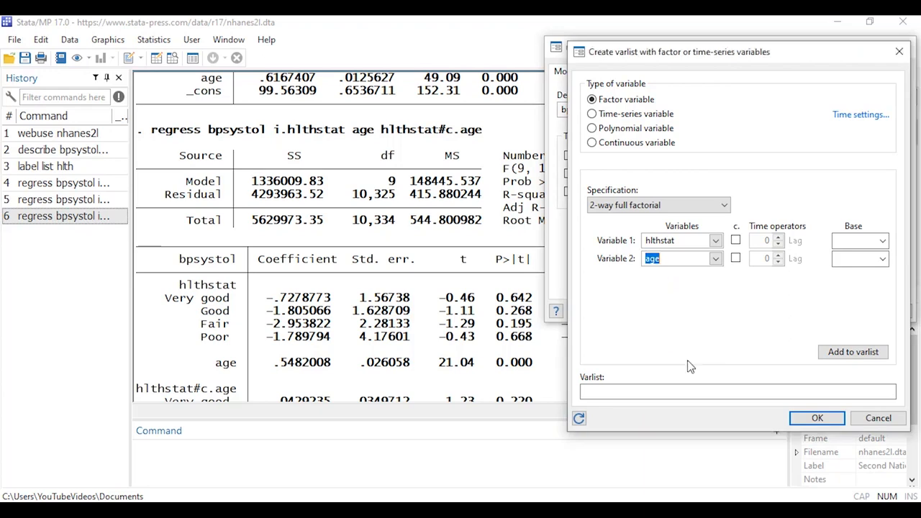
pyautogui.click(735, 259)
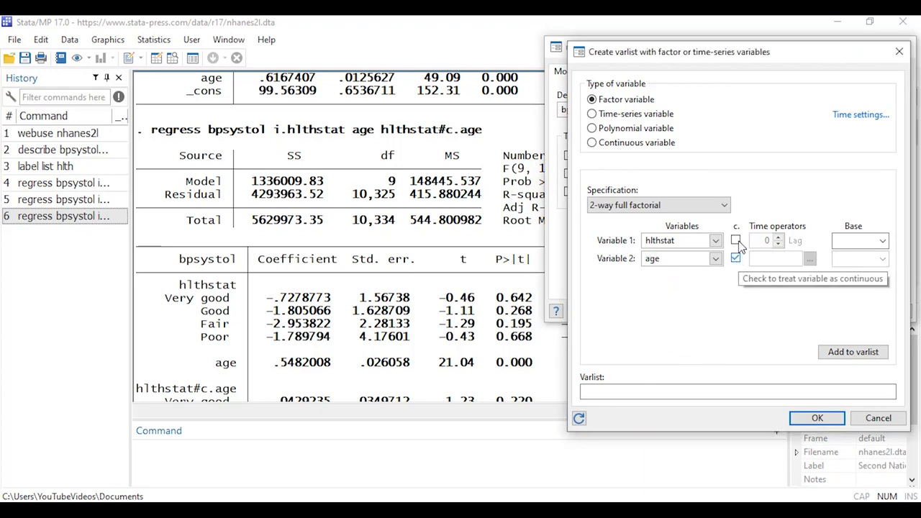
pyautogui.click(855, 353)
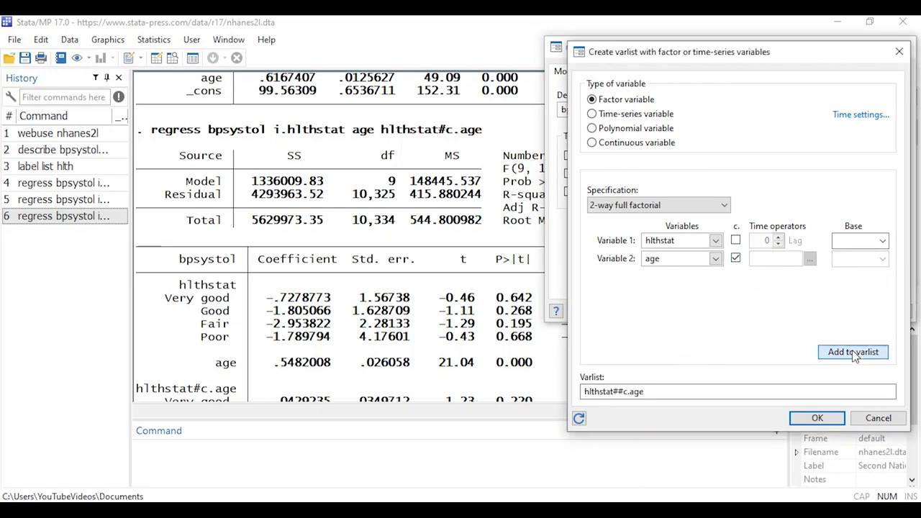
pyautogui.click(833, 418)
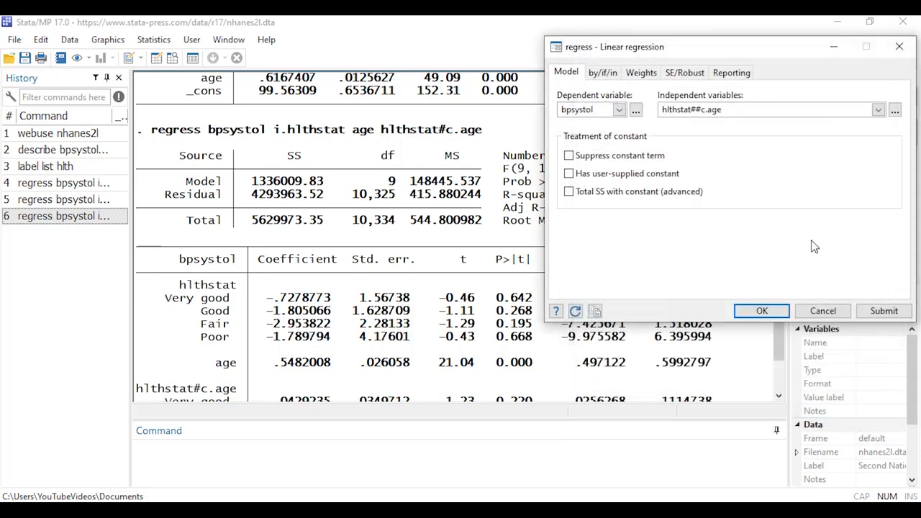
# Run the full factorial regression, review its command and coefficient table, and close the regression dialog
pyautogui.click(899, 311)
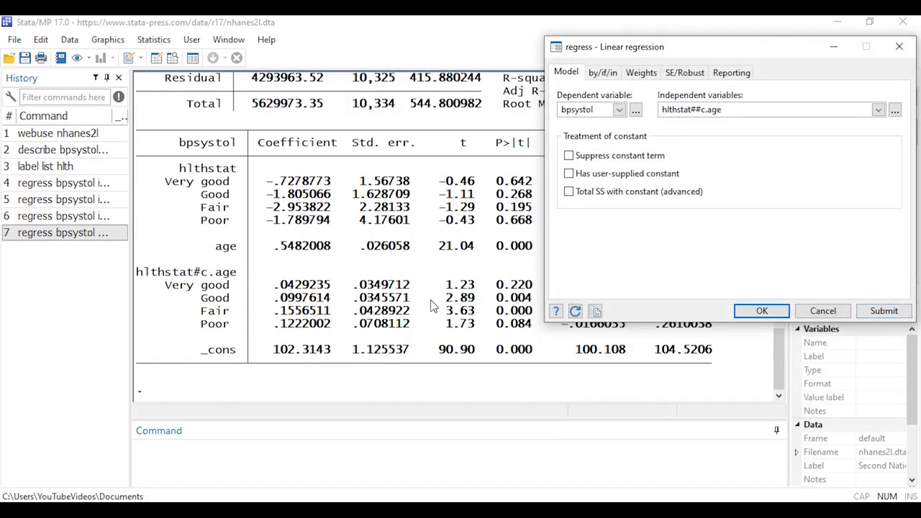
pyautogui.scroll(4, 435, 307)
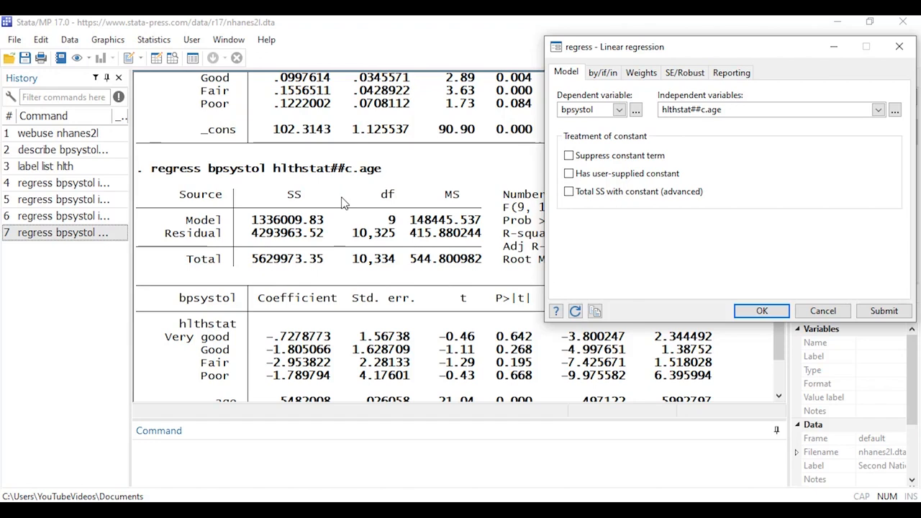
pyautogui.scroll(-4, 342, 204)
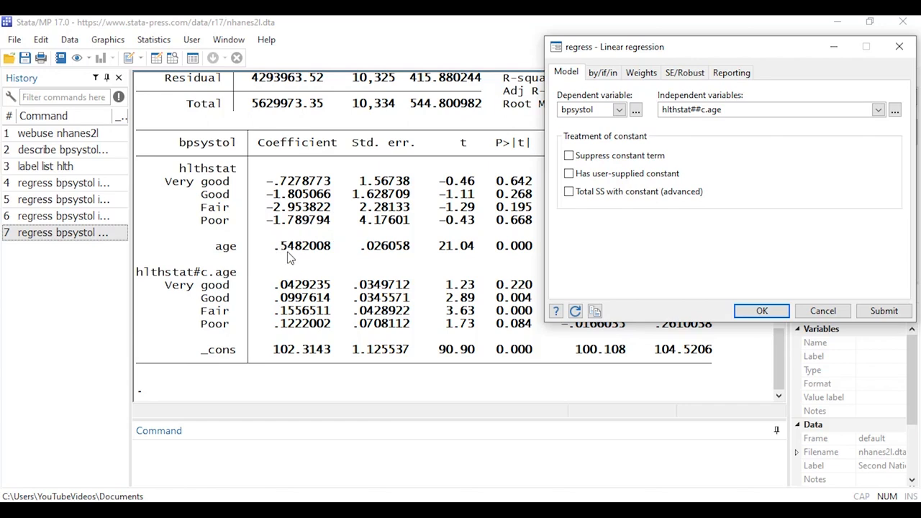
pyautogui.click(828, 311)
# Rerun the last regression command with the i. prefix added to hlthstat, as regress bpsystol i.hlthstat##c.age, and review its output
pyautogui.click(117, 234)
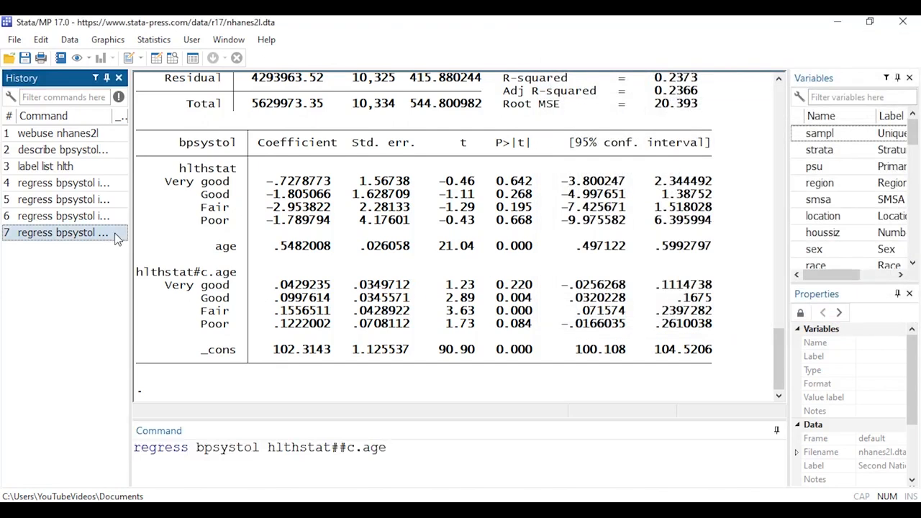
pyautogui.click(268, 448)
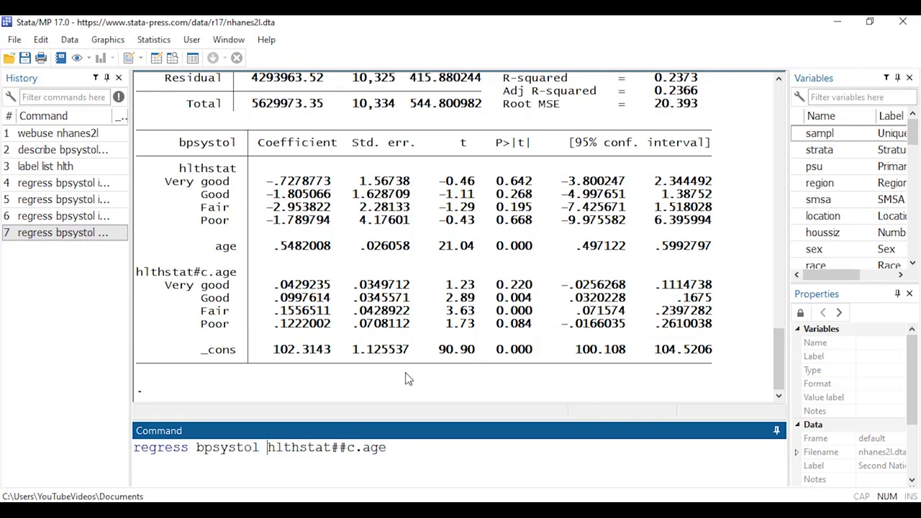
pyautogui.write('i.')
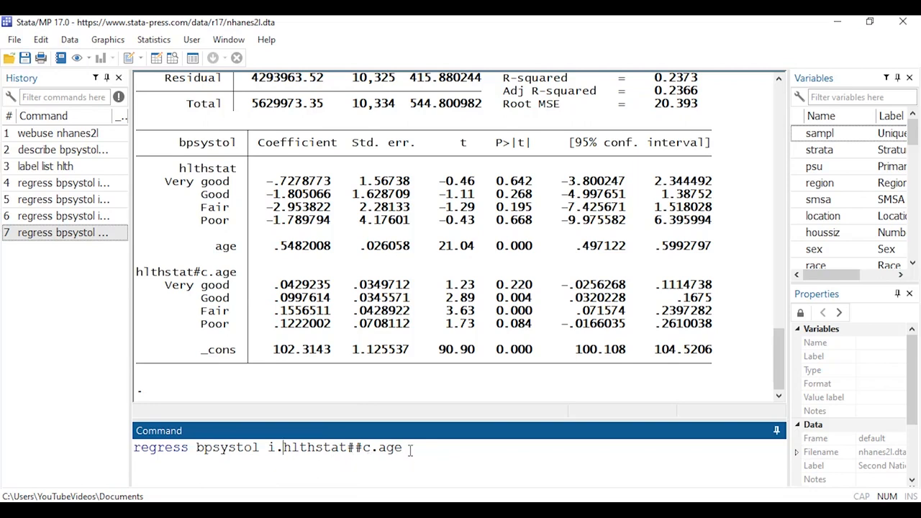
pyautogui.press('Return')
pyautogui.scroll(2, 425, 351)
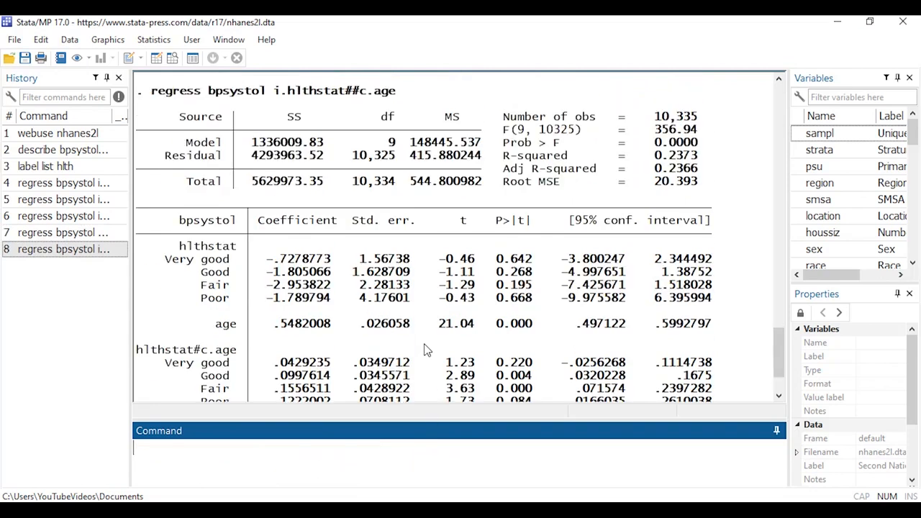
pyautogui.scroll(2, 424, 351)
pyautogui.moveTo(274, 171); pyautogui.dragTo(398, 172)
pyautogui.click(454, 201)
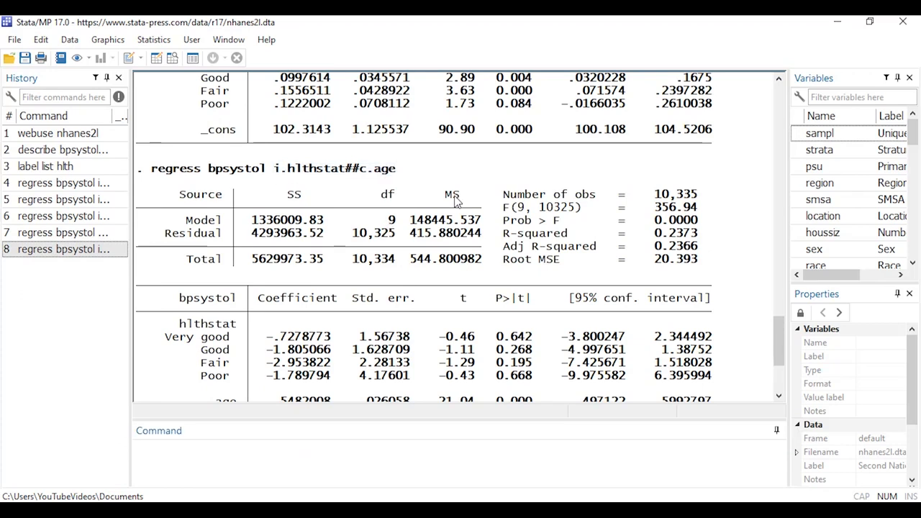
pyautogui.scroll(-4, 455, 201)
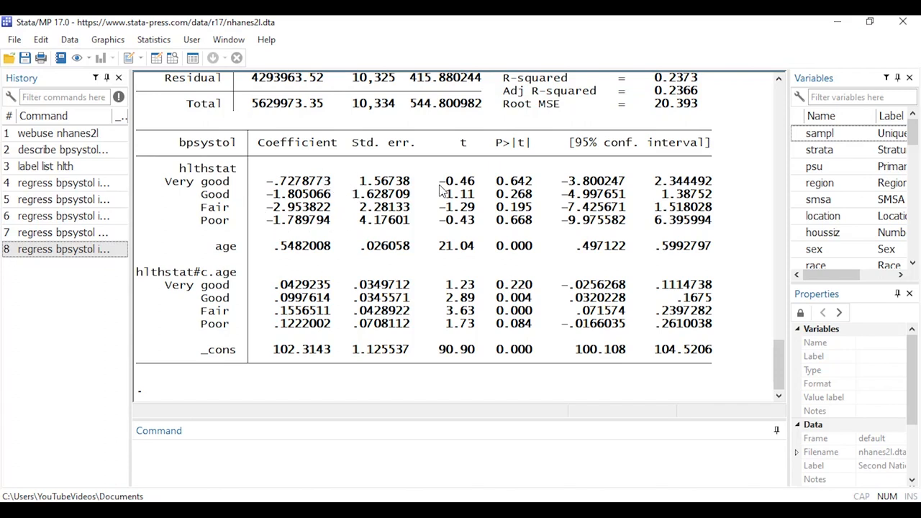
# Jointly test the hlthstat main-effect coefficients with testparm i.hlthstat and review the F test against the regression table
pyautogui.click(373, 460)
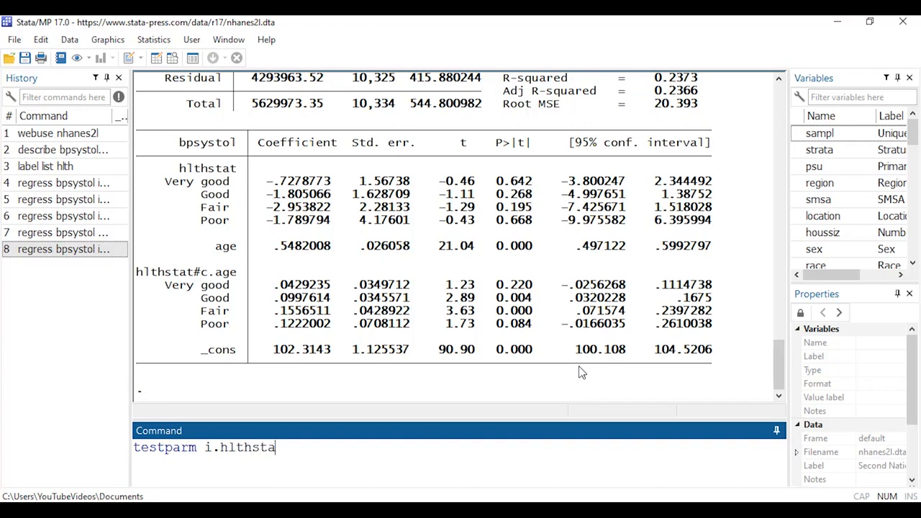
pyautogui.press('Return')
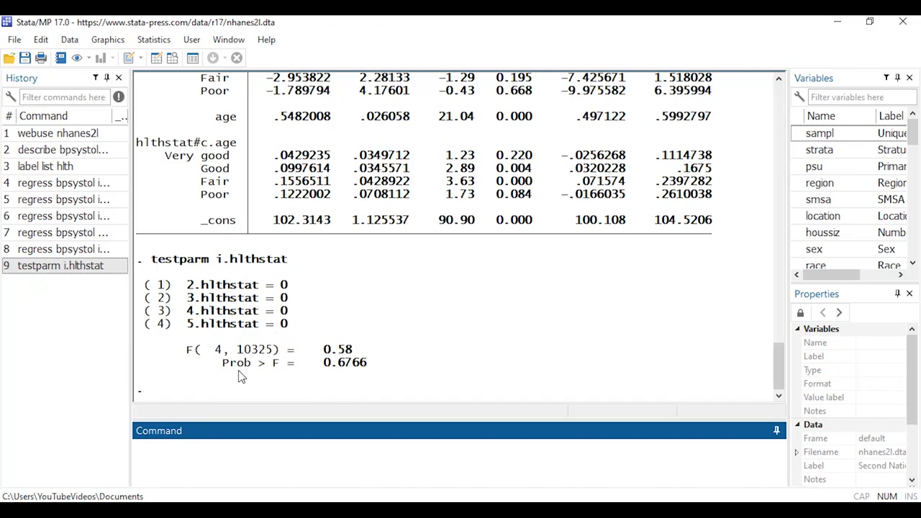
pyautogui.moveTo(187, 351); pyautogui.dragTo(338, 358)
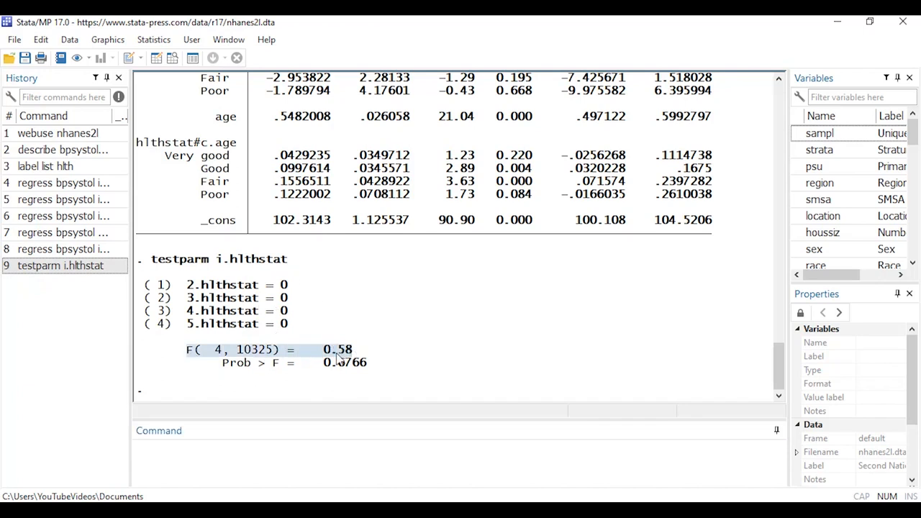
pyautogui.moveTo(224, 366); pyautogui.dragTo(372, 367)
pyautogui.click(373, 367)
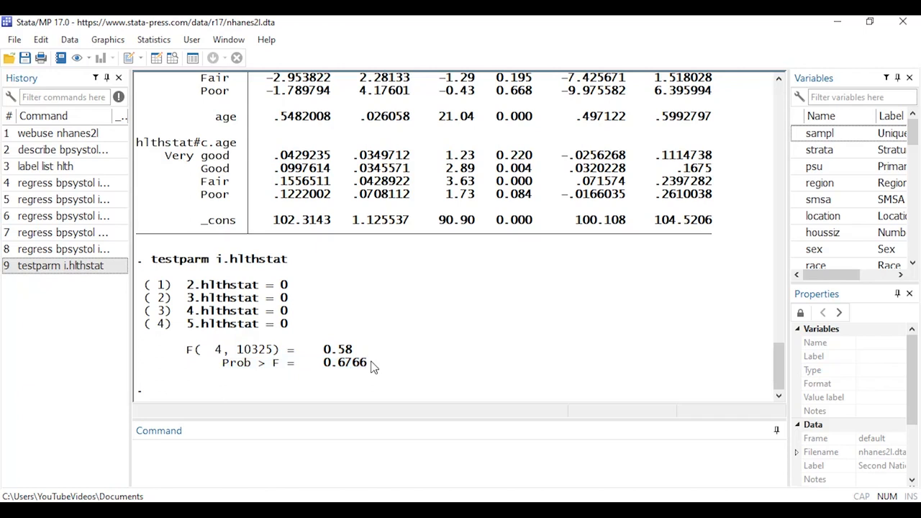
pyautogui.scroll(3, 429, 368)
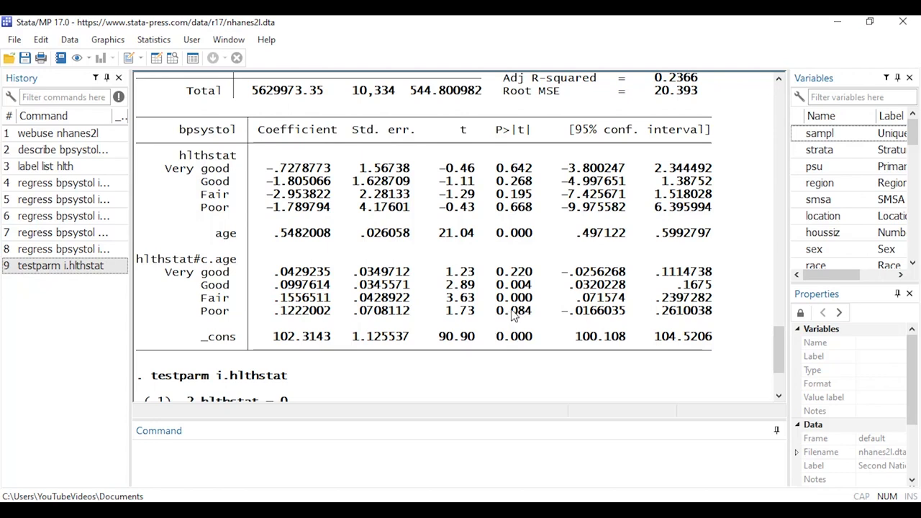
pyautogui.scroll(-1, 541, 311)
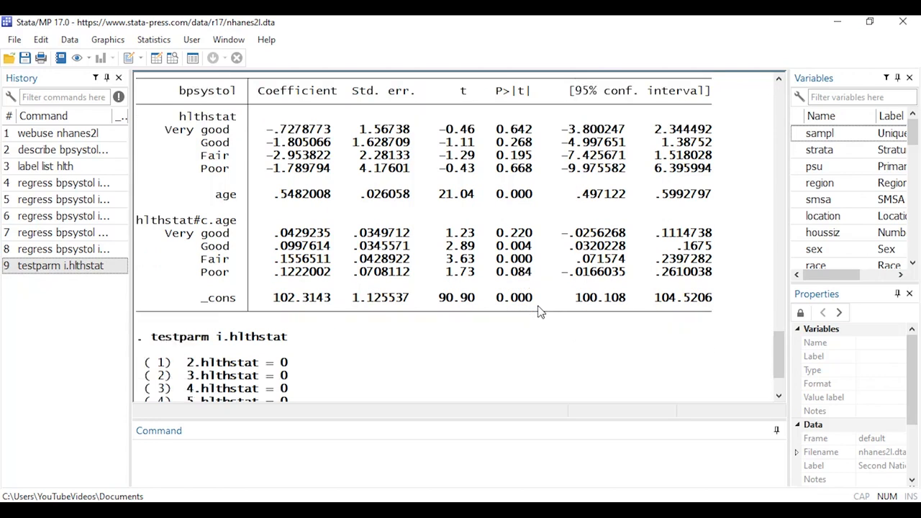
pyautogui.scroll(-2, 435, 248)
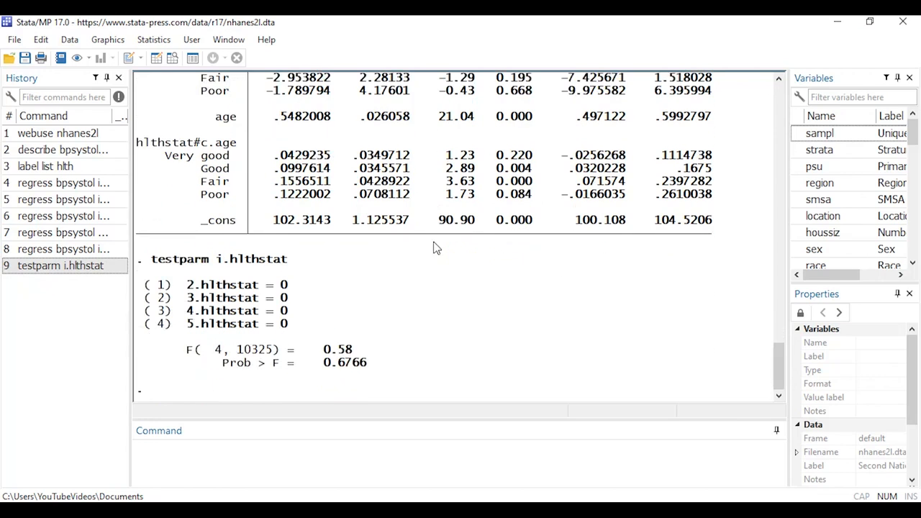
# Extend the previous test command to testparm i.hlthstat#c.age and run it to jointly test the interaction coefficients
pyautogui.click(90, 271)
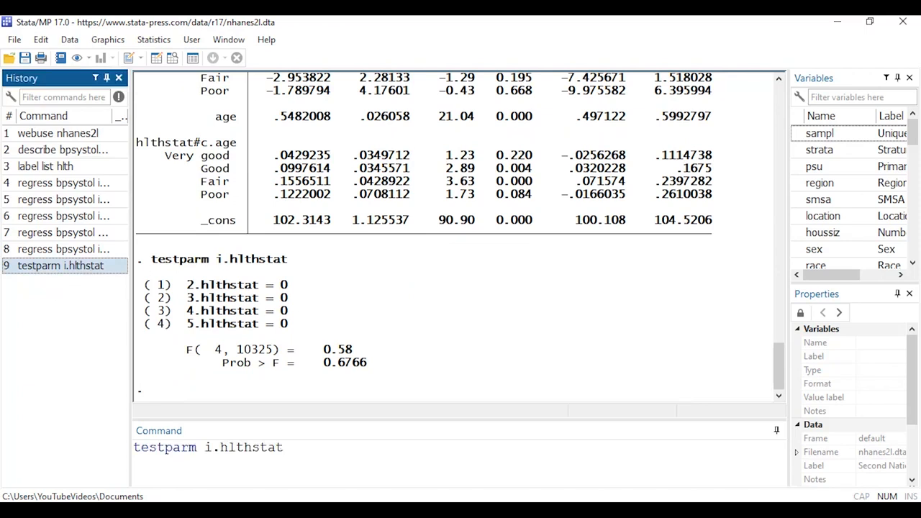
pyautogui.click(295, 447)
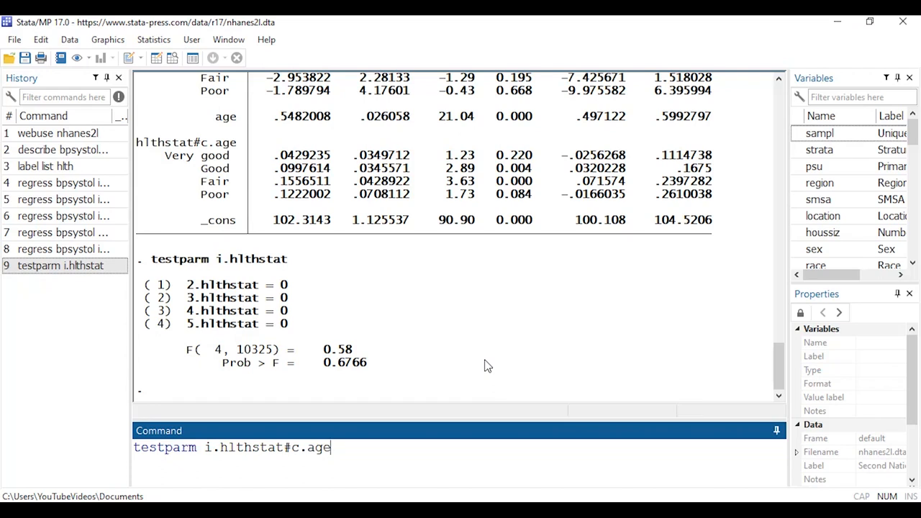
pyautogui.press('Return')
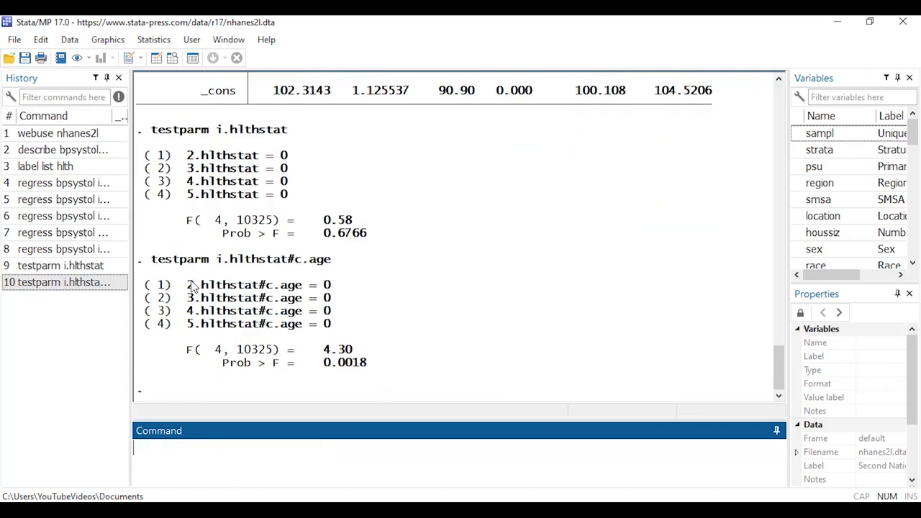
# Examine the interaction test's hypotheses, F statistic and p-value, and compare them with the regression coefficients
pyautogui.moveTo(192, 287); pyautogui.dragTo(324, 287)
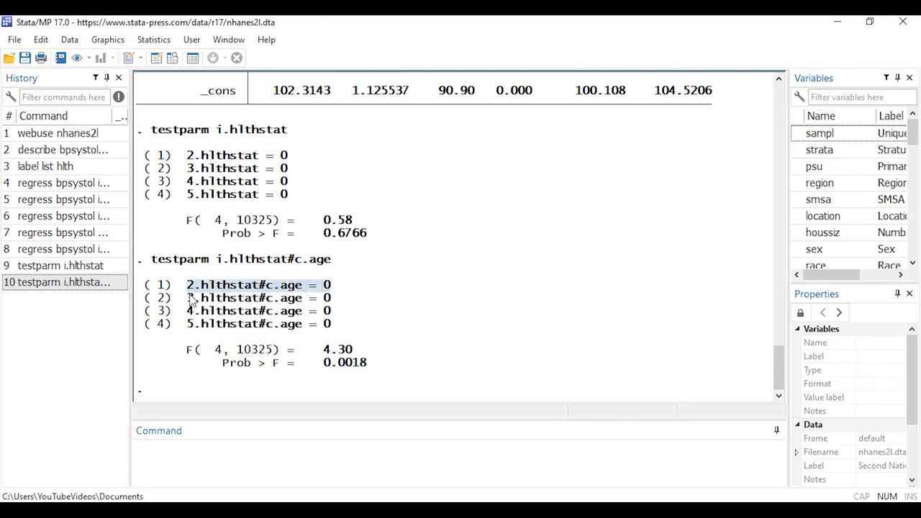
pyautogui.moveTo(189, 300); pyautogui.dragTo(328, 301)
pyautogui.click(330, 301)
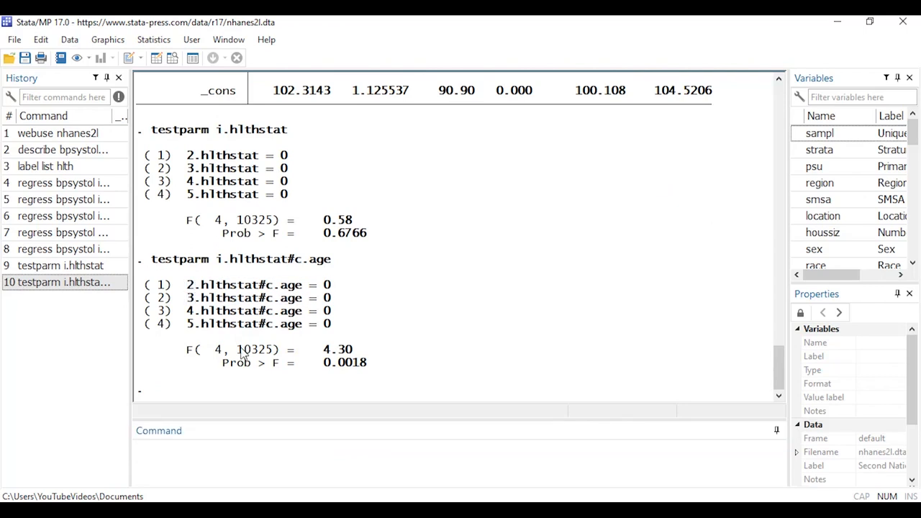
pyautogui.moveTo(187, 353); pyautogui.dragTo(361, 354)
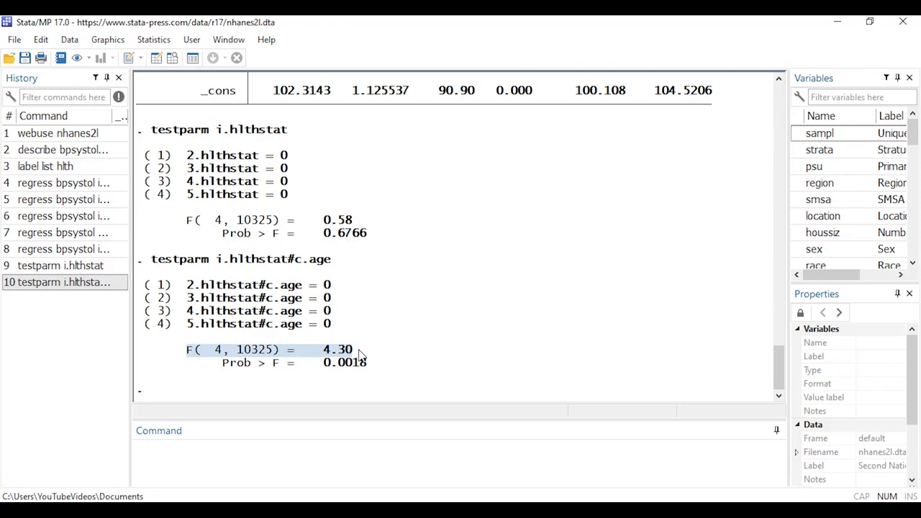
pyautogui.moveTo(224, 367); pyautogui.dragTo(374, 366)
pyautogui.click(376, 366)
pyautogui.scroll(2, 424, 347)
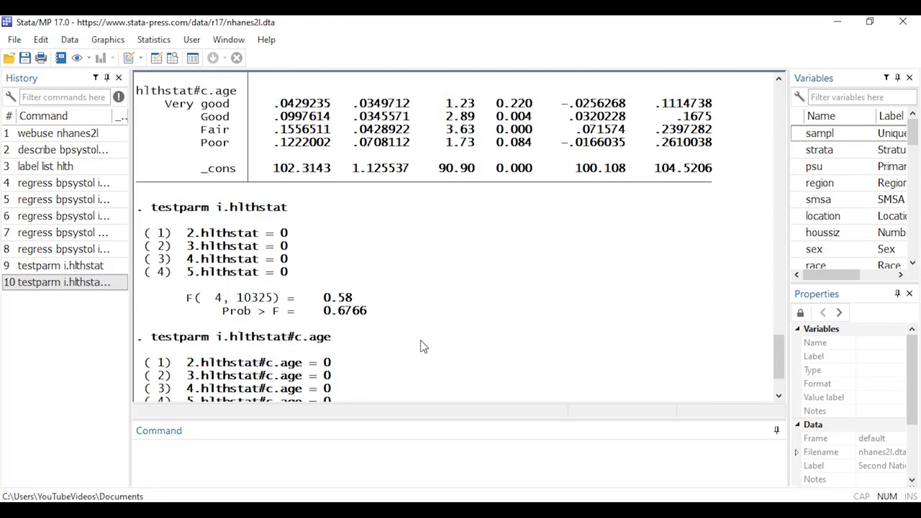
pyautogui.scroll(3, 403, 334)
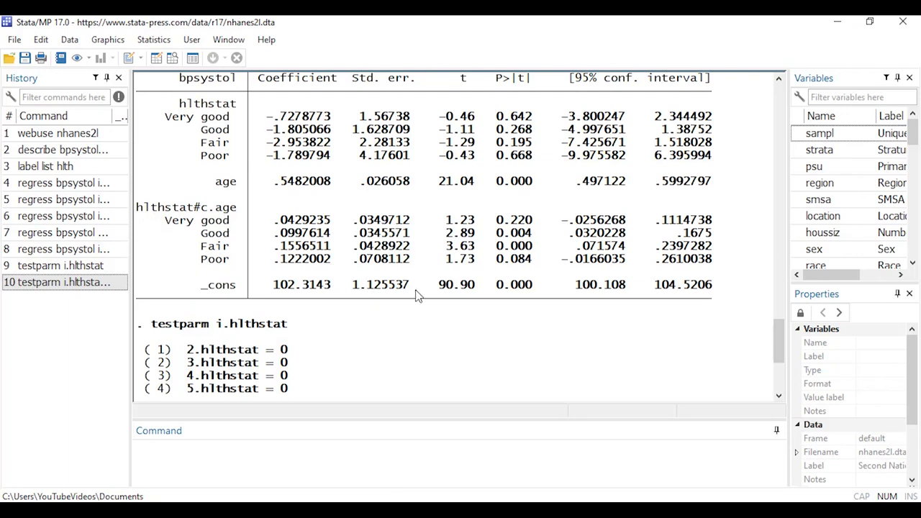
pyautogui.scroll(-5, 420, 298)
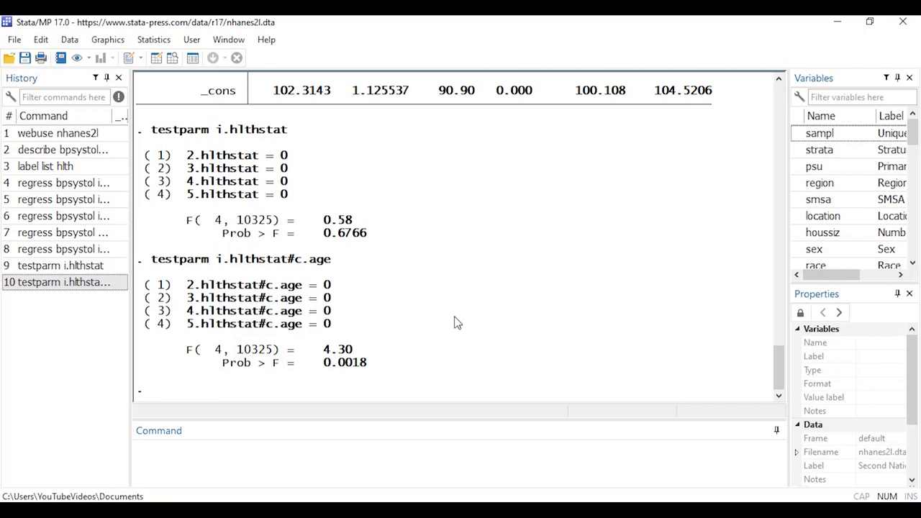
# Bring up the Postestimation Selector and launch Basic and low-dimensional analysis from the marginal effects group
pyautogui.click(146, 41)
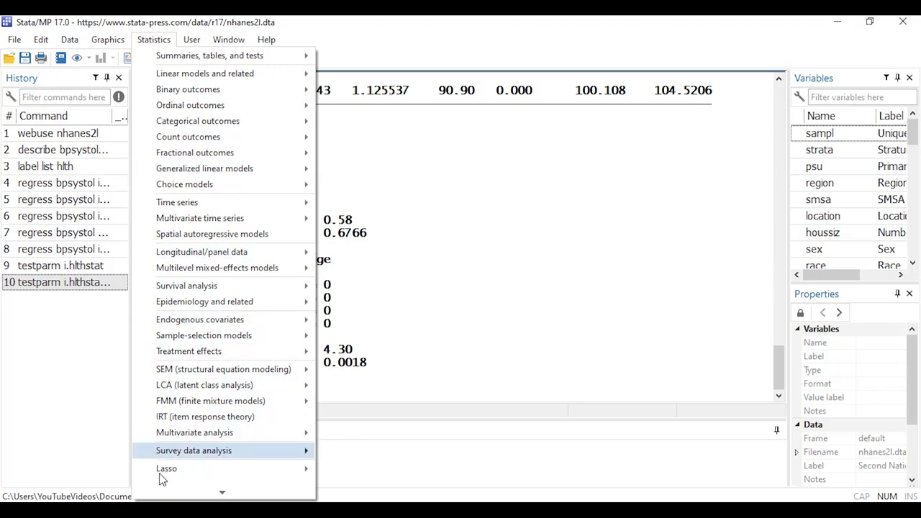
pyautogui.moveTo(161, 494)
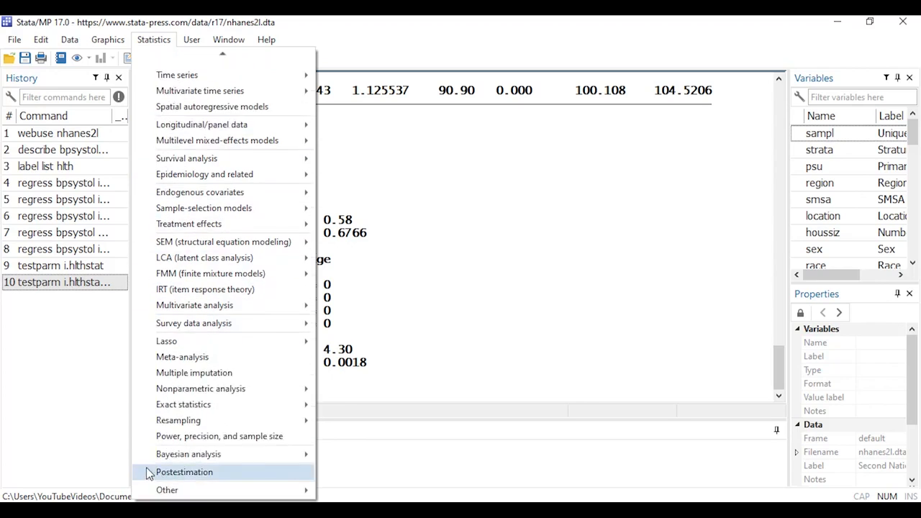
pyautogui.click(149, 474)
pyautogui.moveTo(717, 67); pyautogui.dragTo(624, 53)
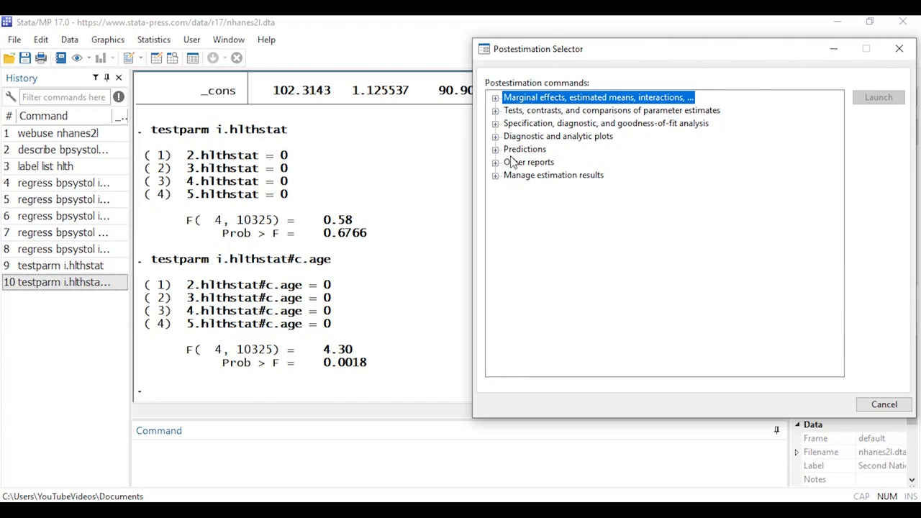
pyautogui.click(495, 98)
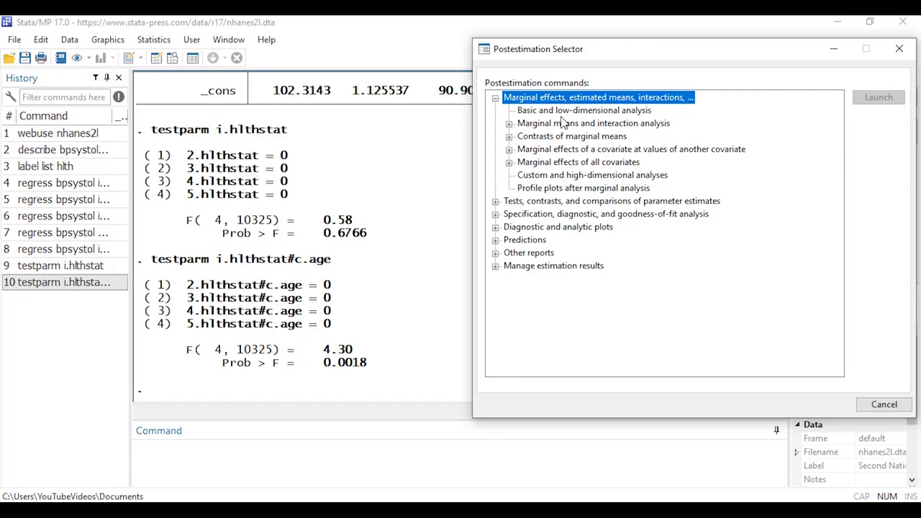
pyautogui.click(525, 111)
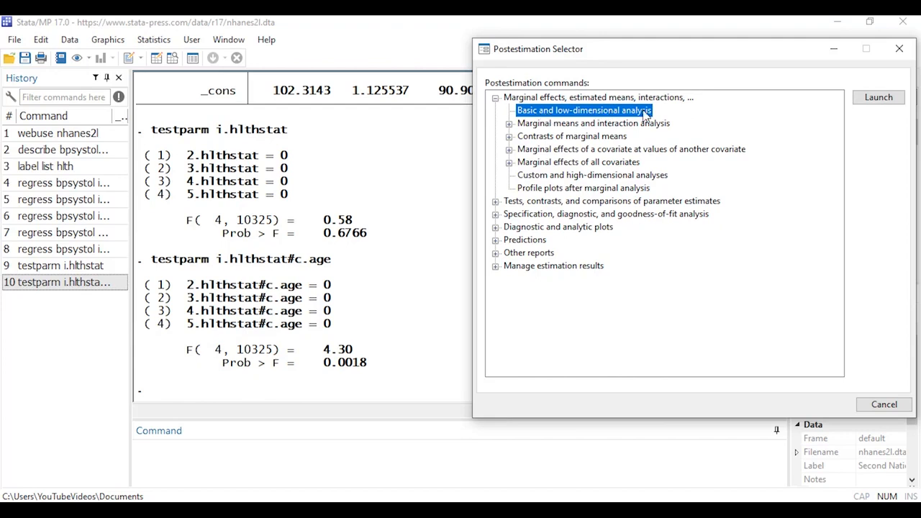
pyautogui.click(869, 98)
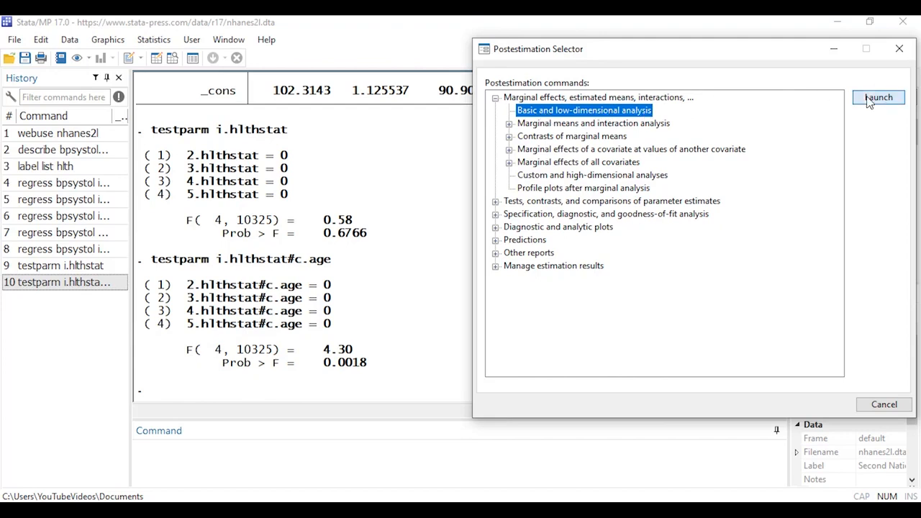
pyautogui.moveTo(775, 72); pyautogui.dragTo(790, 57)
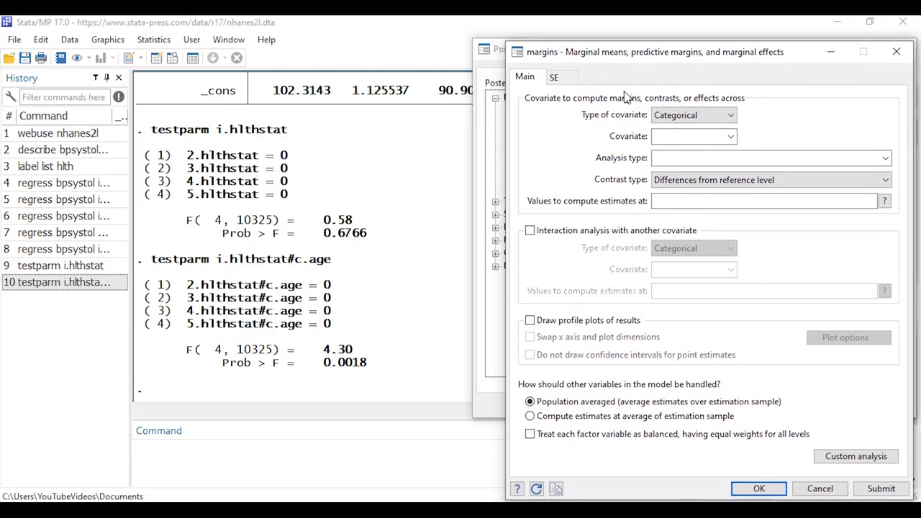
# Compute marginal means of the outcome for levels of the categorical covariate hlthstat, keeping the margins settings open
pyautogui.click(733, 116)
pyautogui.click(733, 116)
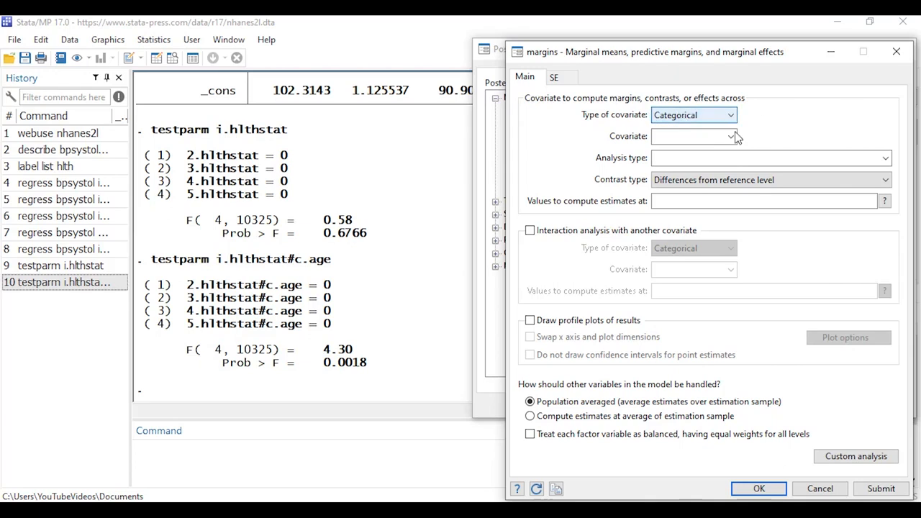
pyautogui.click(731, 137)
pyautogui.click(724, 152)
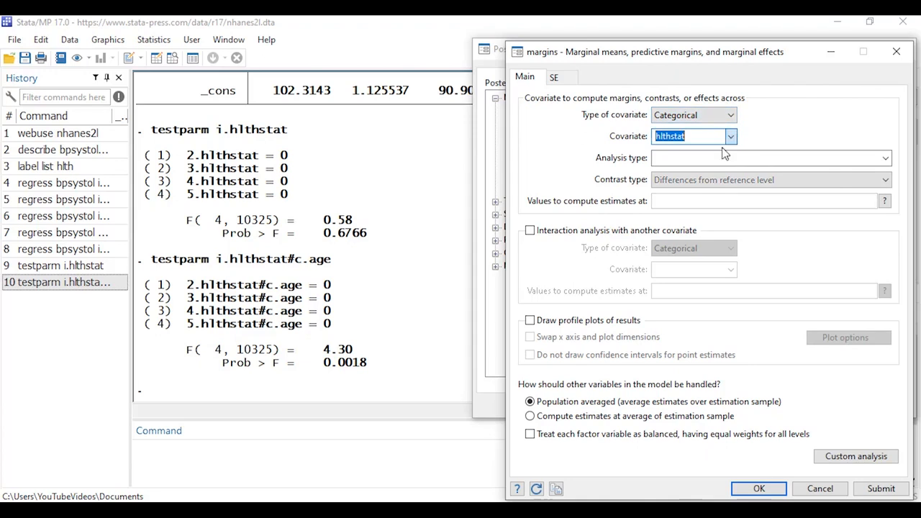
pyautogui.click(886, 159)
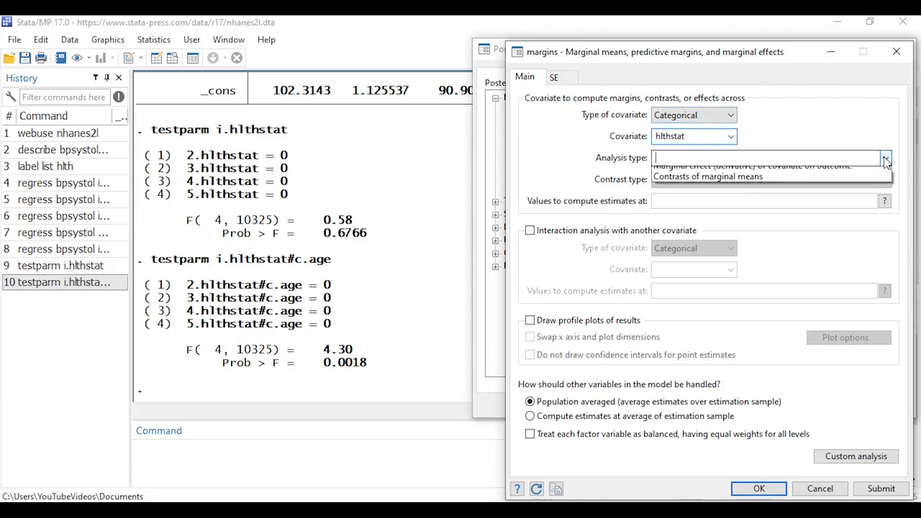
pyautogui.click(877, 174)
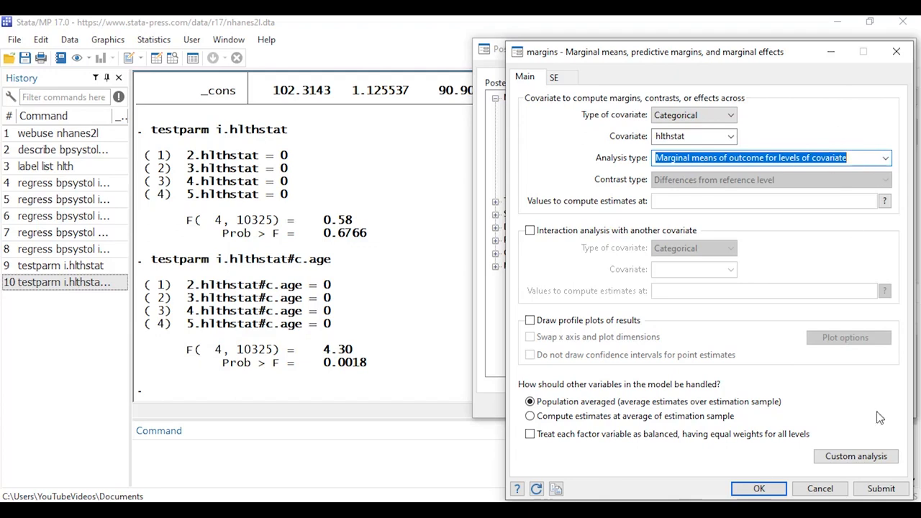
pyautogui.click(887, 490)
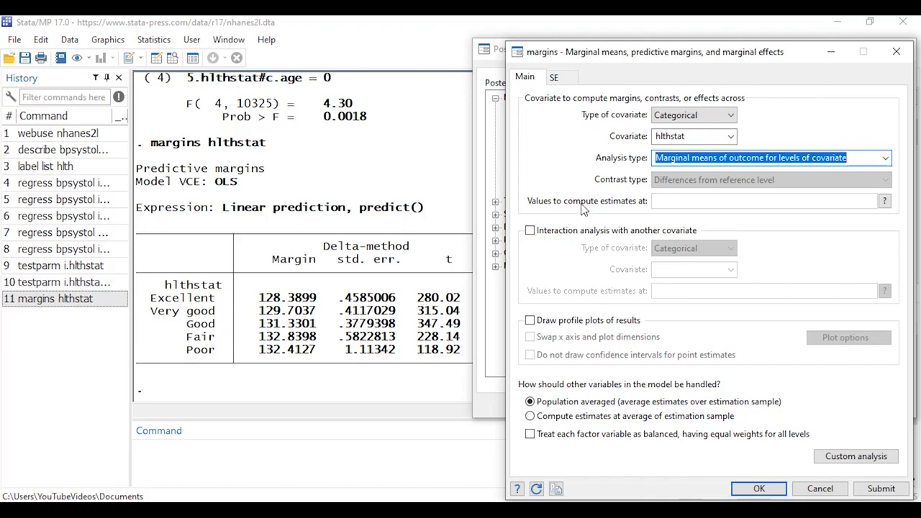
# Compute marginal means for the continuous covariate age at values 20(10)80 and review the resulting margins table
pyautogui.click(731, 116)
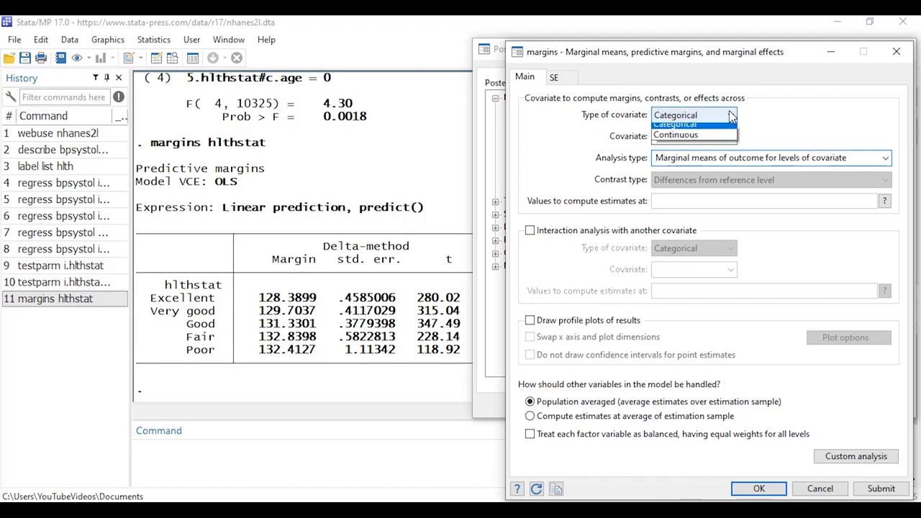
pyautogui.click(727, 135)
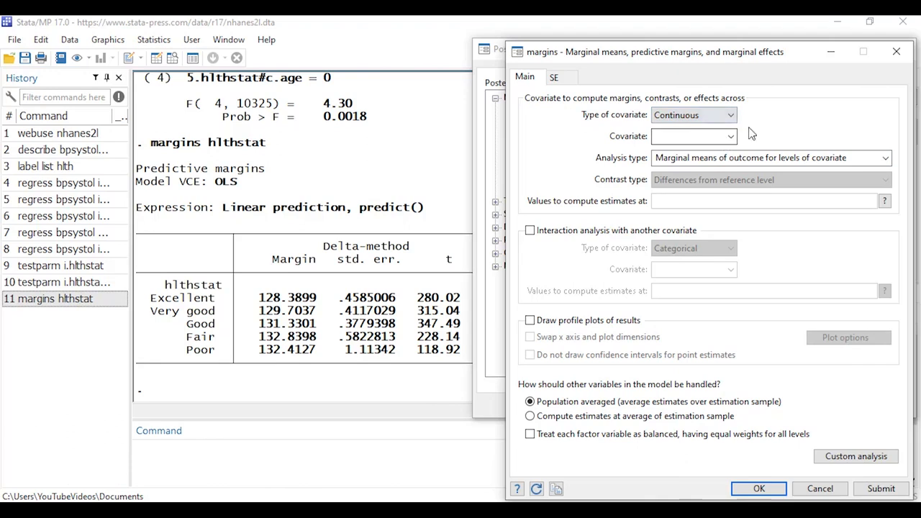
pyautogui.click(732, 138)
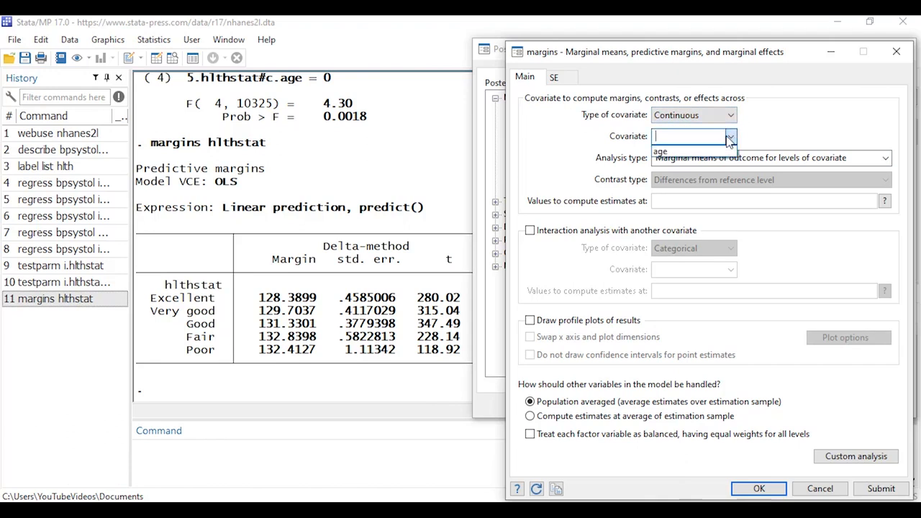
pyautogui.click(722, 152)
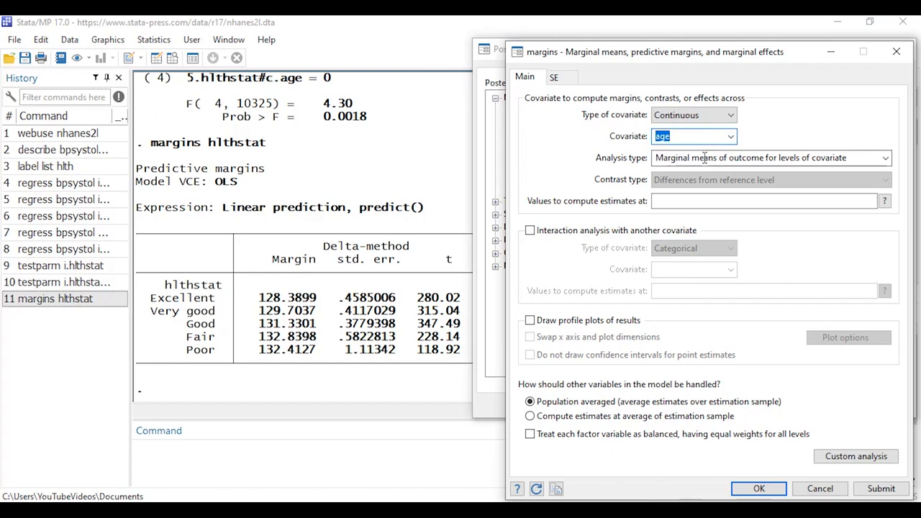
pyautogui.click(708, 200)
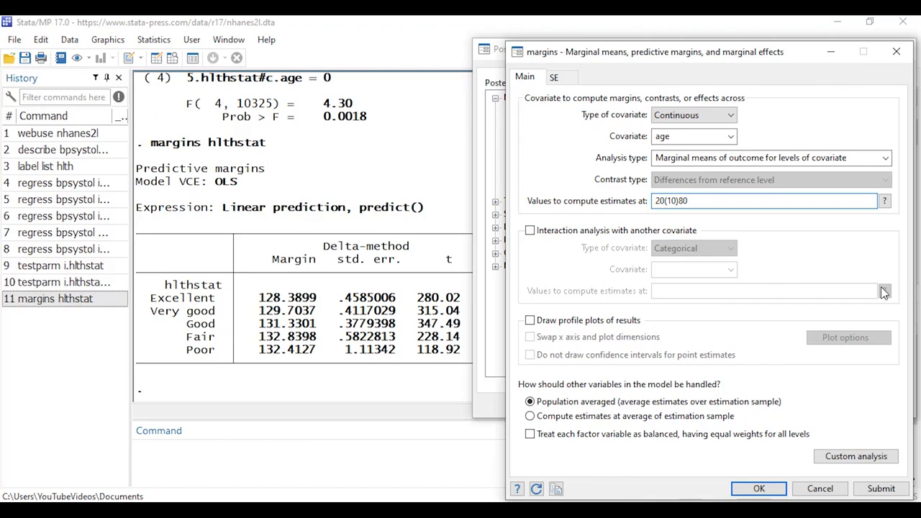
pyautogui.click(882, 489)
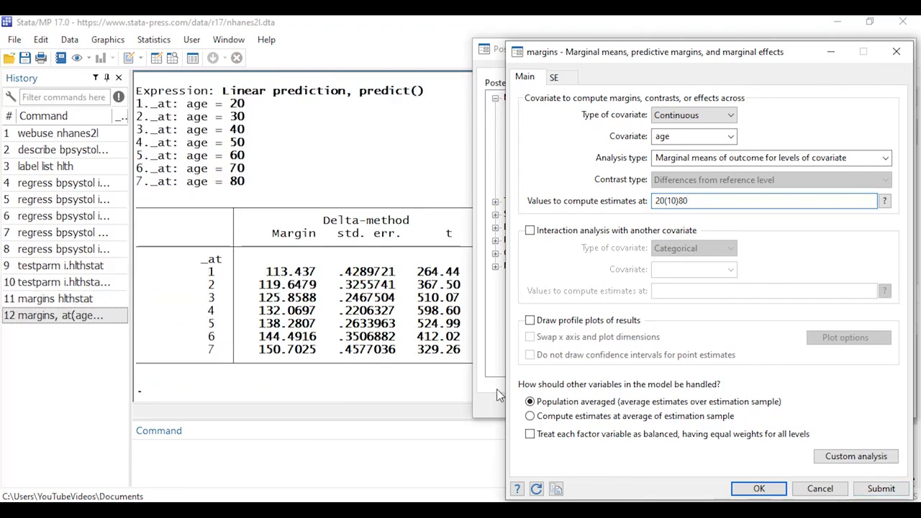
pyautogui.scroll(1, 302, 280)
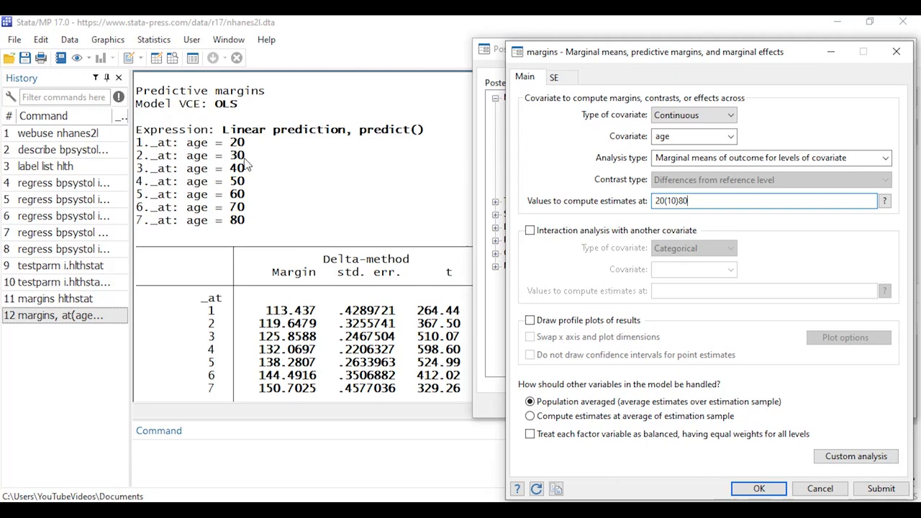
pyautogui.scroll(-1, 253, 287)
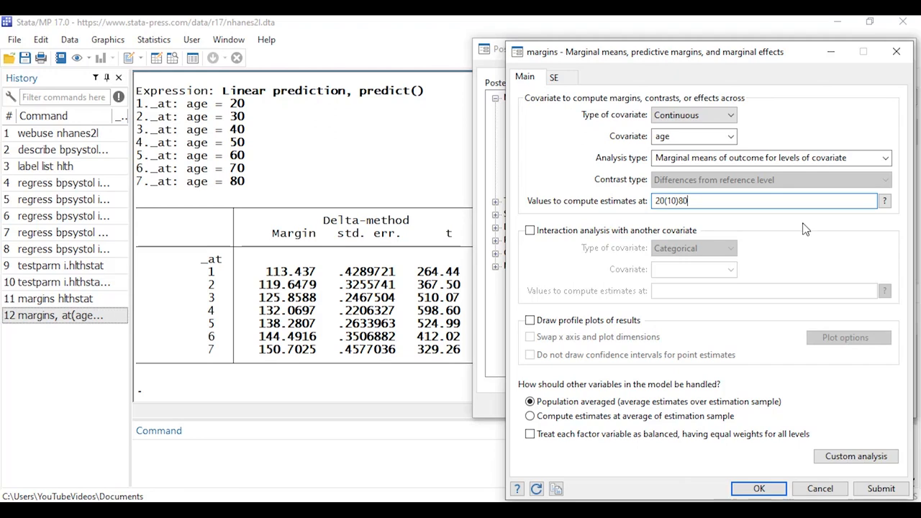
# Add an interaction analysis with the categorical covariate hlthstat to the age margins and run it, closing the margins settings
pyautogui.click(530, 232)
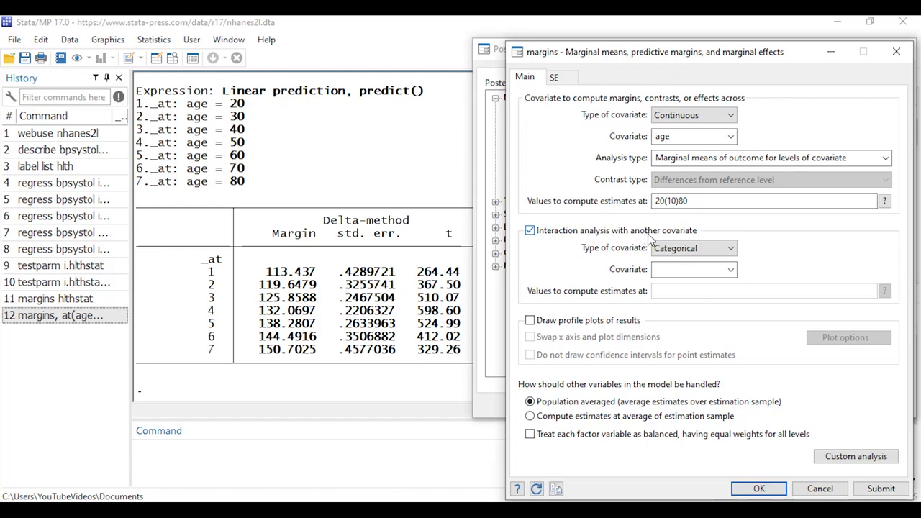
pyautogui.click(731, 270)
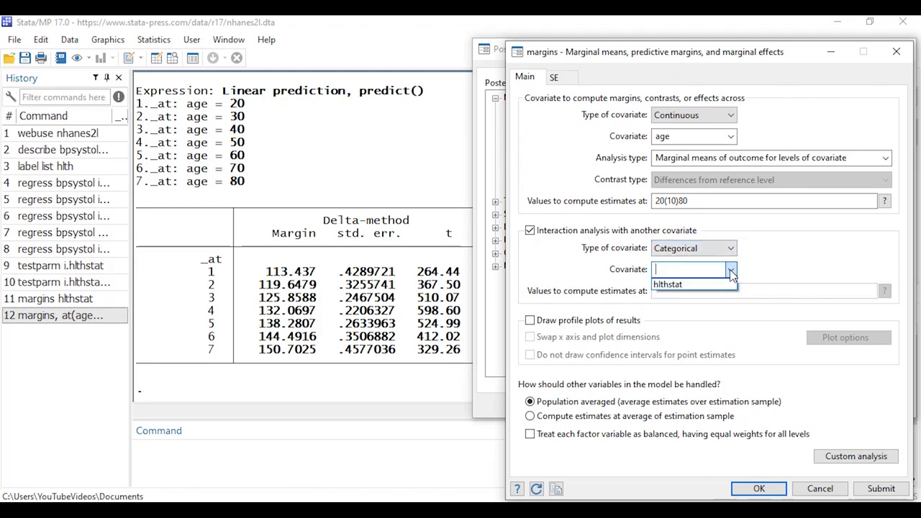
pyautogui.click(722, 285)
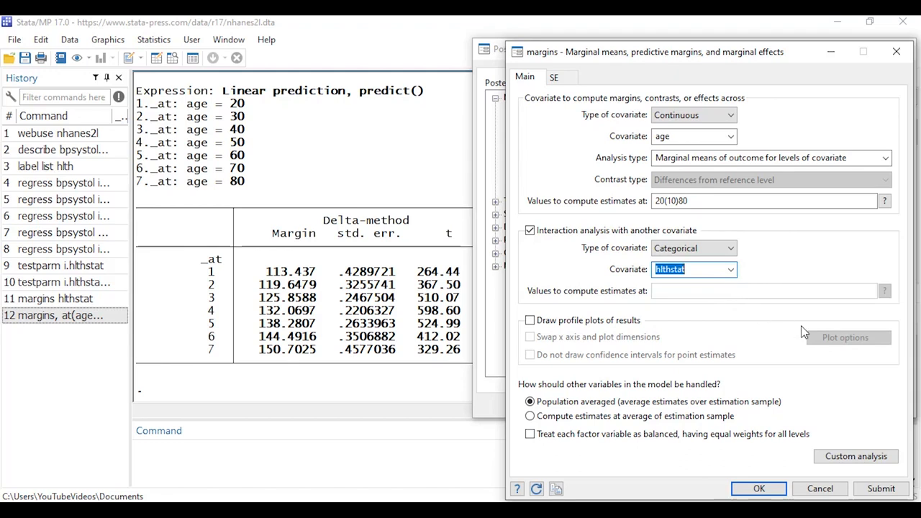
pyautogui.click(760, 489)
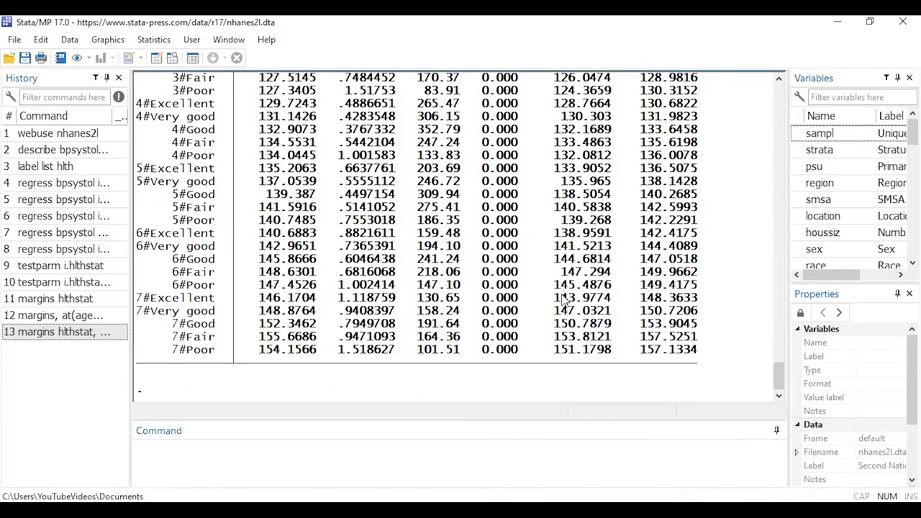
# Examine the margins hlthstat, at(age=(20(10)80)) command, its age legend, and the predictions and confidence intervals for each age and health status combination
pyautogui.scroll(10, 565, 300)
pyautogui.scroll(1, 565, 301)
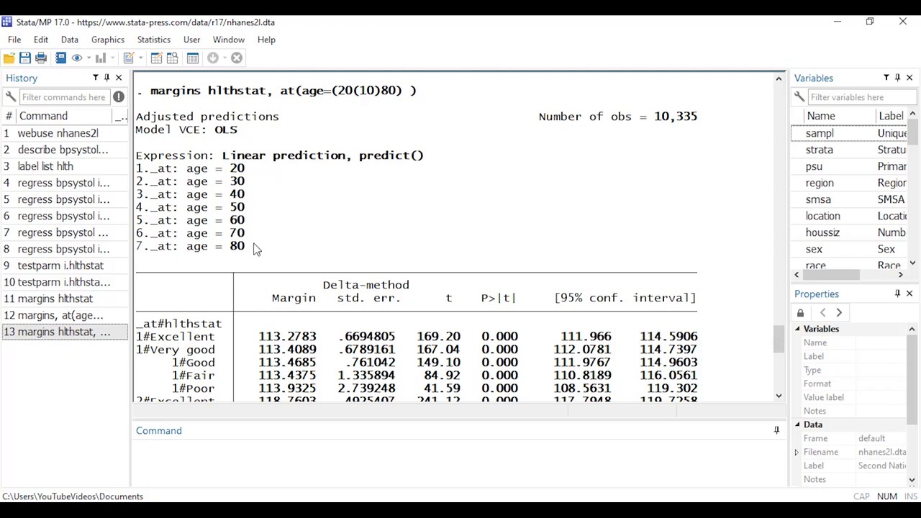
pyautogui.scroll(1, 360, 239)
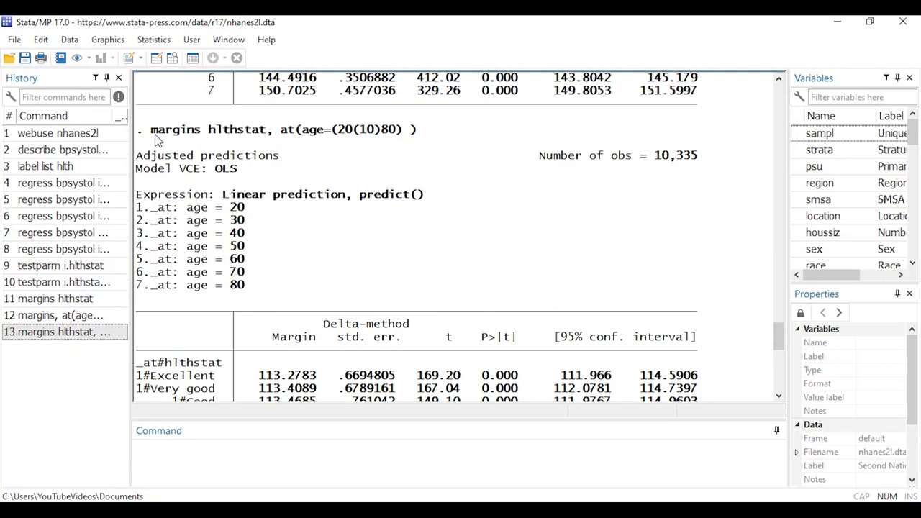
pyautogui.moveTo(173, 139); pyautogui.dragTo(418, 141)
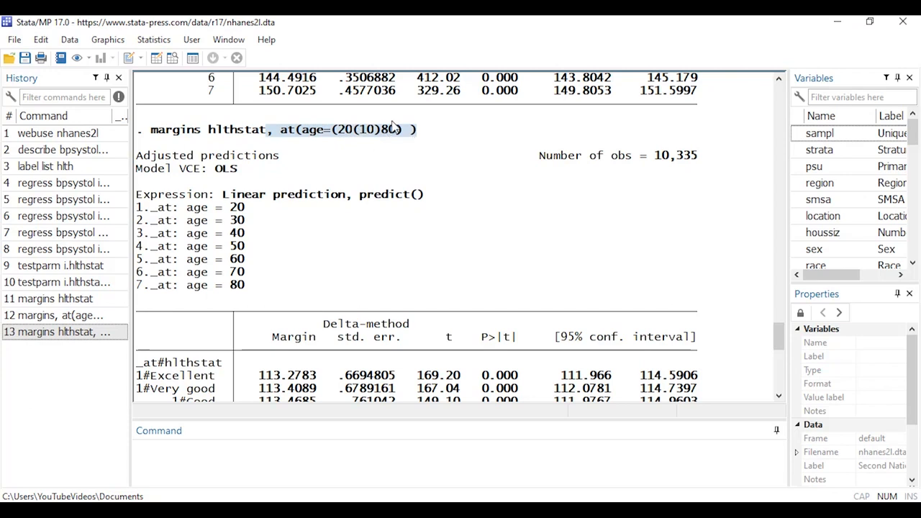
pyautogui.scroll(-5, 346, 184)
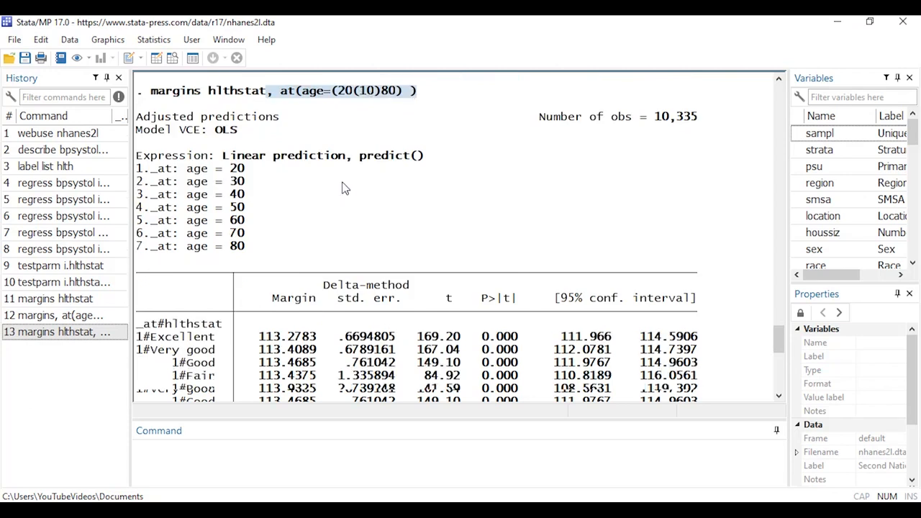
pyautogui.scroll(-2, 349, 180)
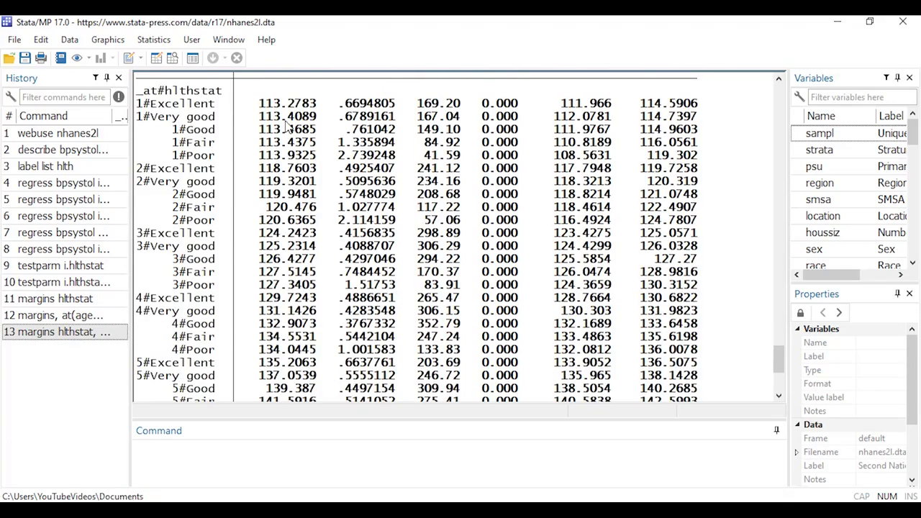
pyautogui.scroll(-5, 306, 232)
pyautogui.scroll(6, 307, 232)
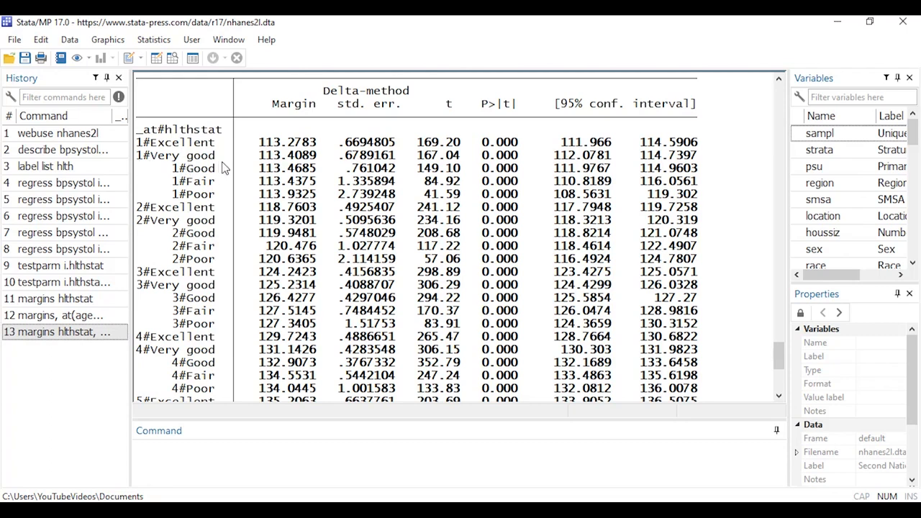
pyautogui.scroll(-1, 304, 209)
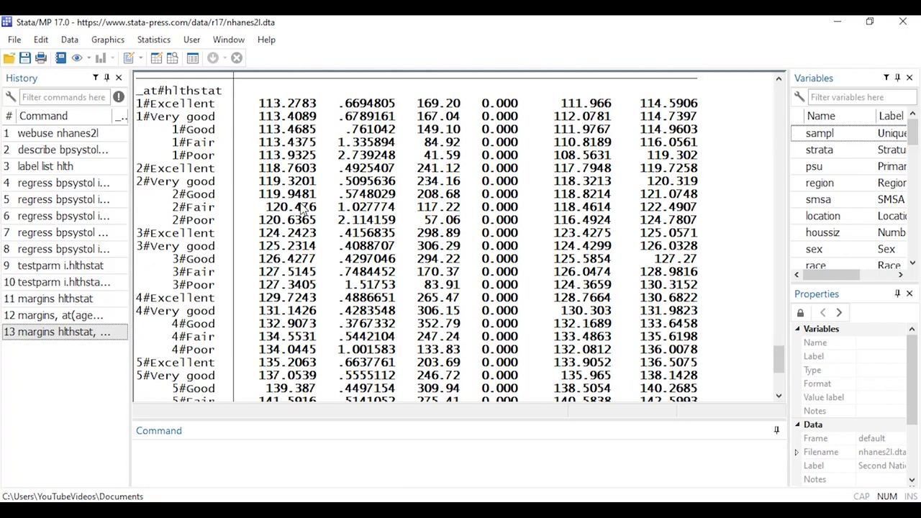
pyautogui.scroll(1, 321, 206)
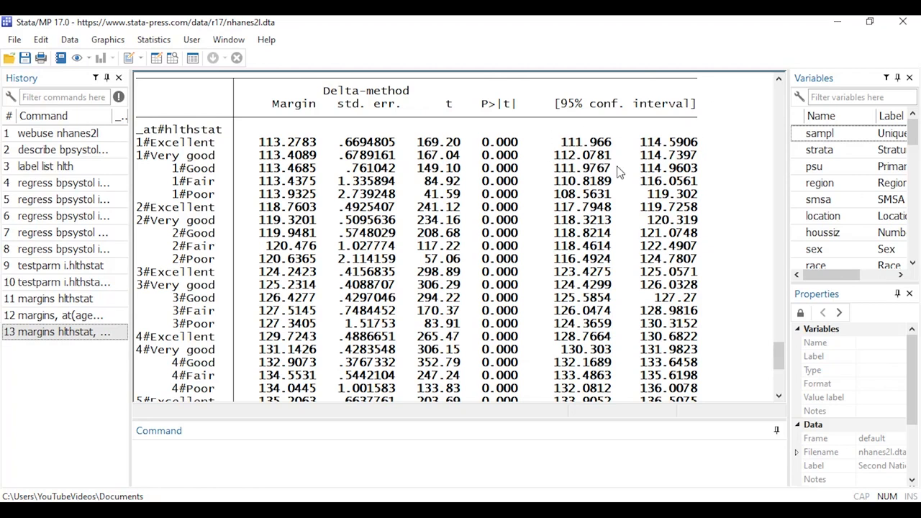
pyautogui.scroll(-6, 618, 171)
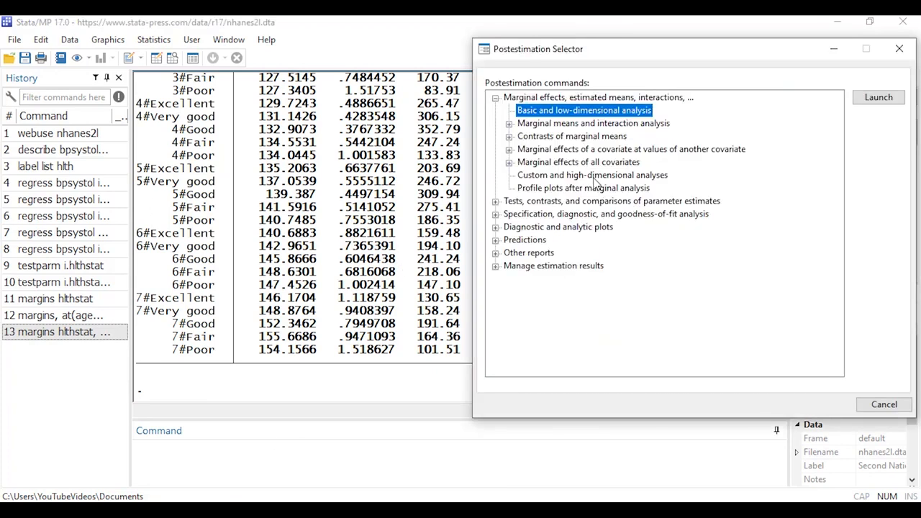
# Create a profile plot of the margins with at(age) defining the x axis, keeping the plot settings open
pyautogui.click(563, 189)
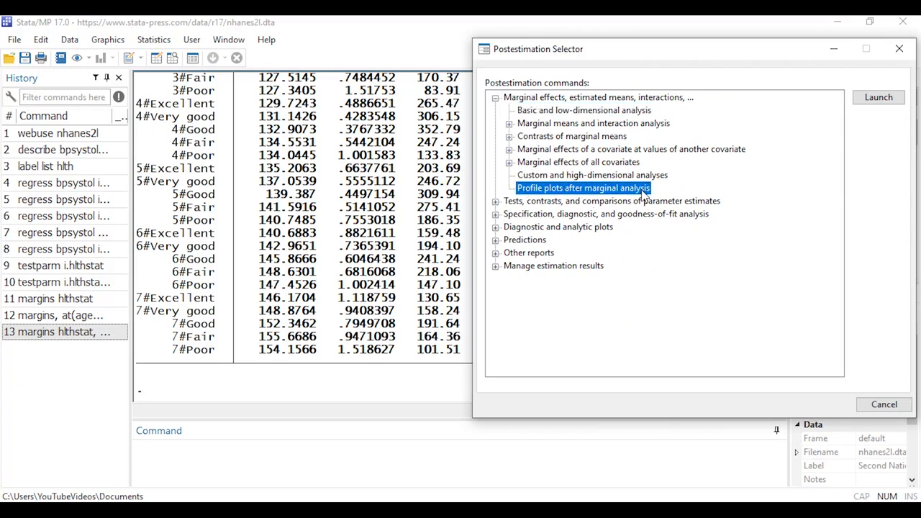
pyautogui.click(878, 97)
pyautogui.moveTo(777, 82); pyautogui.dragTo(728, 52)
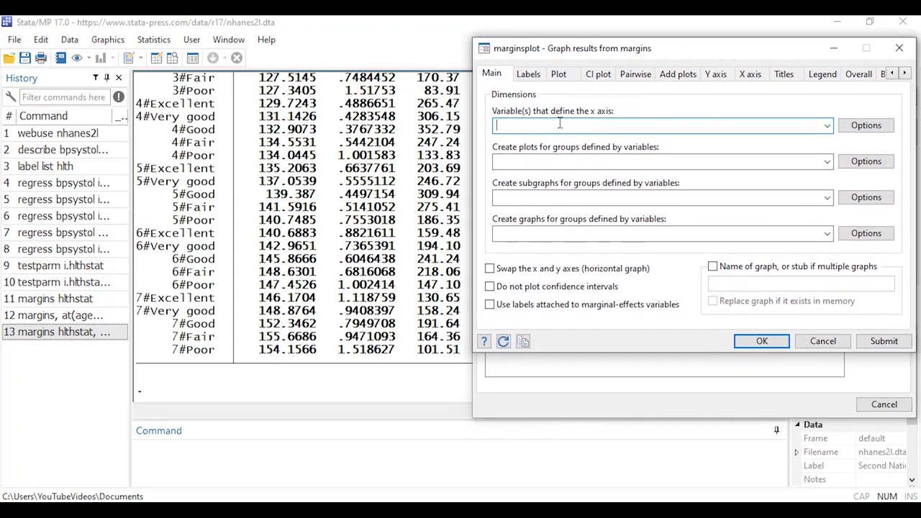
pyautogui.click(827, 127)
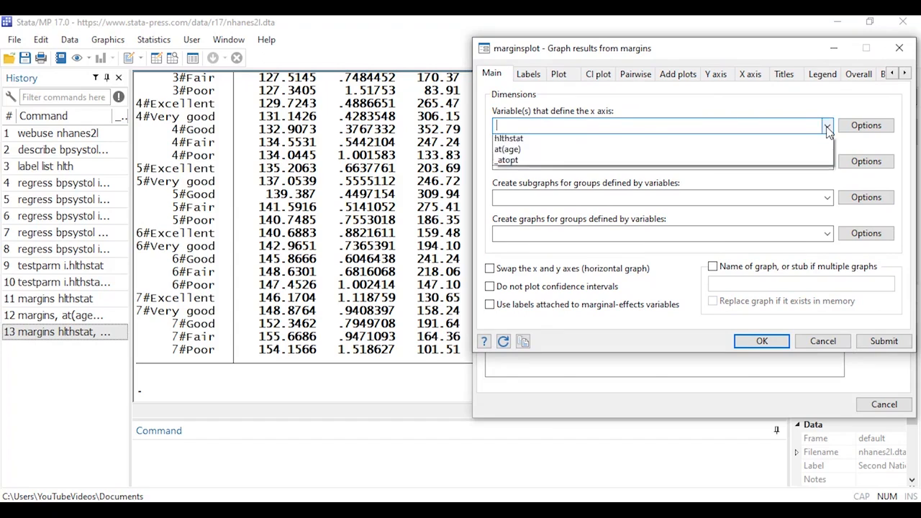
pyautogui.click(781, 152)
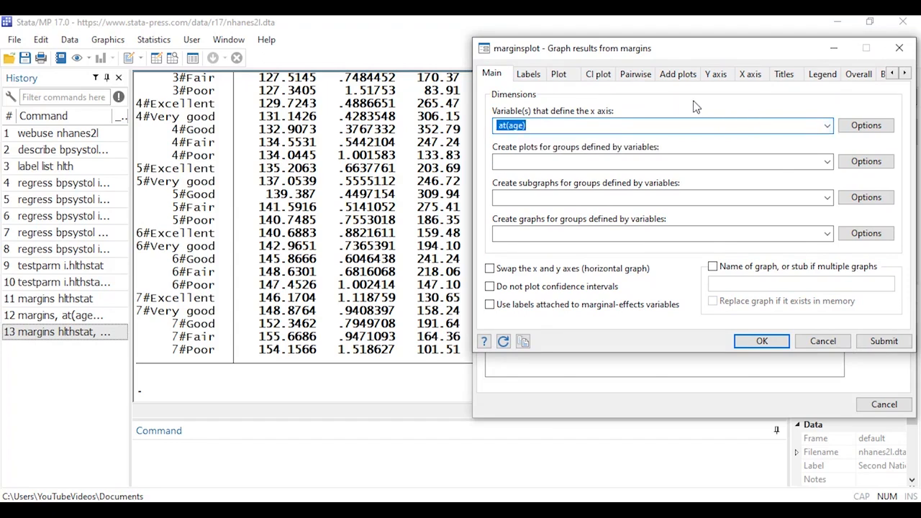
pyautogui.click(885, 341)
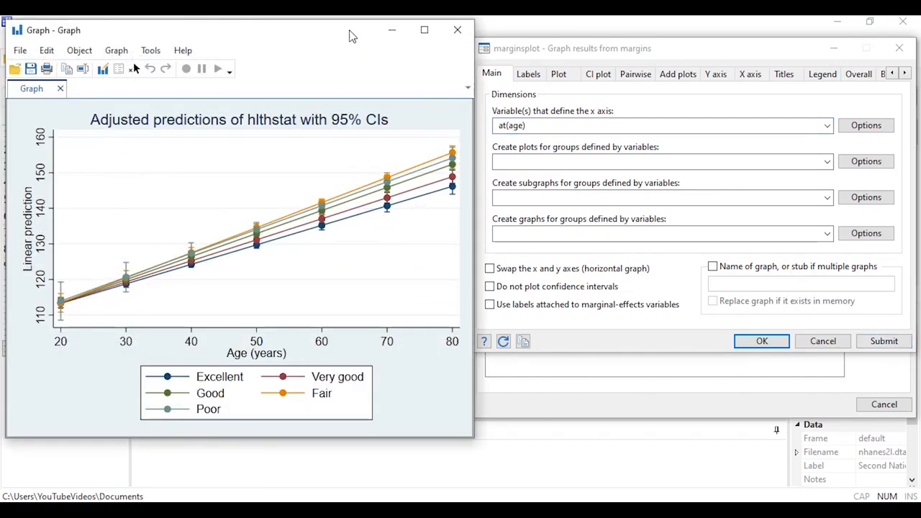
pyautogui.moveTo(352, 36); pyautogui.dragTo(349, 32)
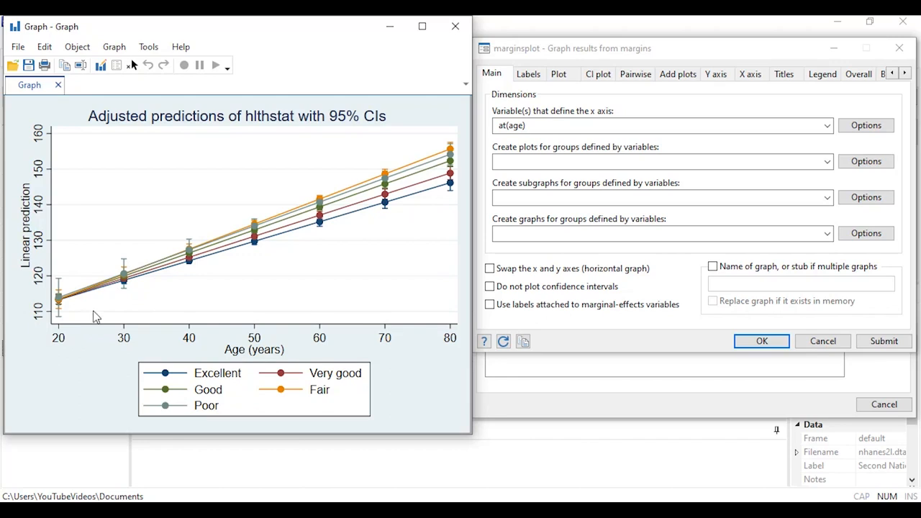
# Plot the margins again over age with subgraphs for groups defined by hlthstat
pyautogui.click(473, 218)
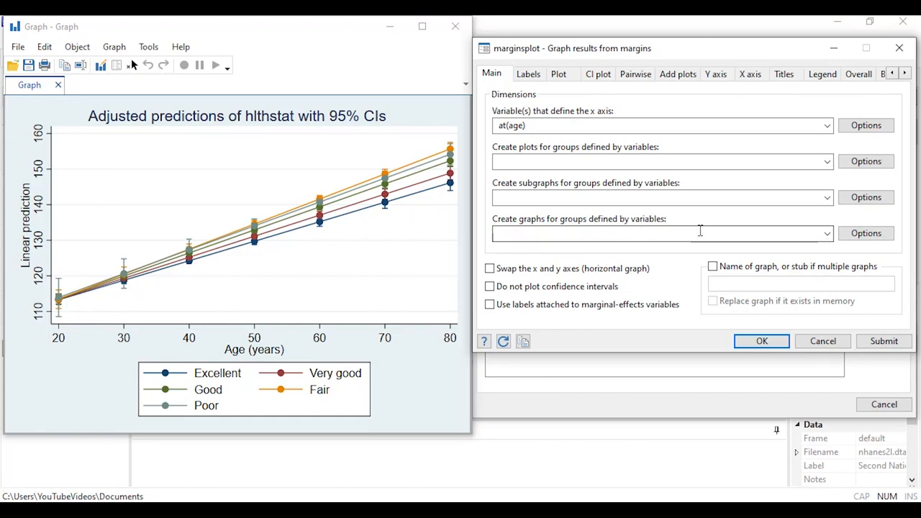
pyautogui.click(827, 200)
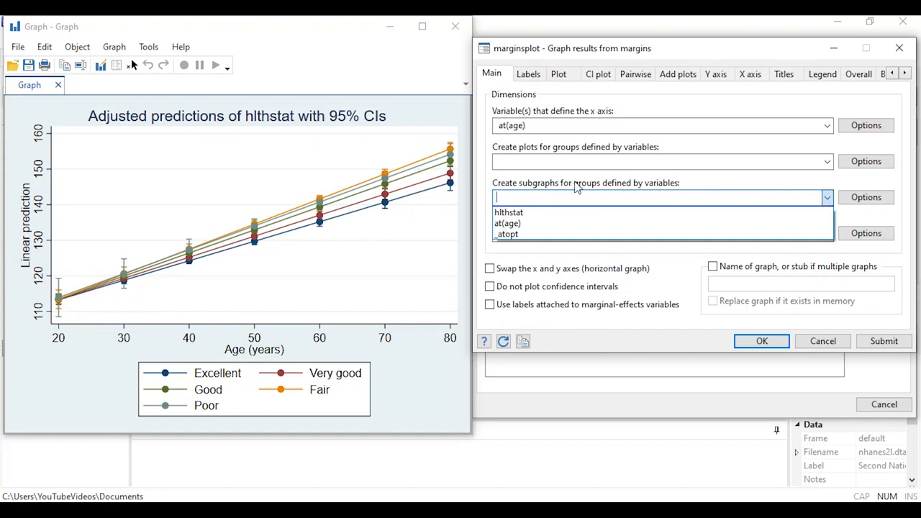
pyautogui.click(540, 213)
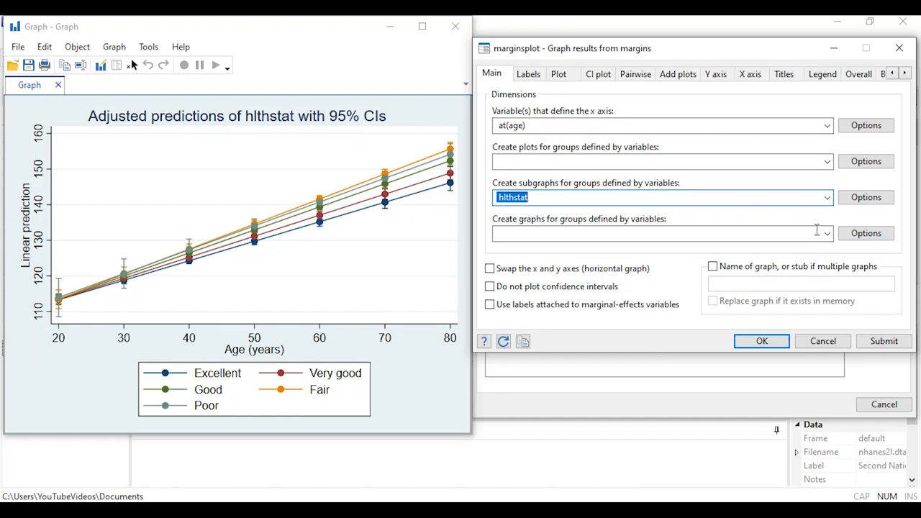
pyautogui.click(886, 342)
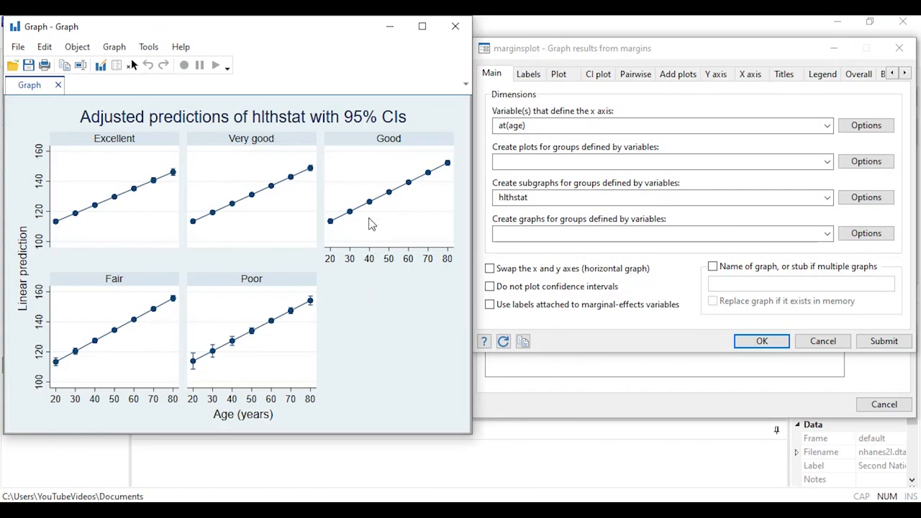
# Clear the subgraph grouping and plot the margins as separate graphs for groups defined by hlthstat
pyautogui.click(599, 200)
pyautogui.doubleClick(543, 199)
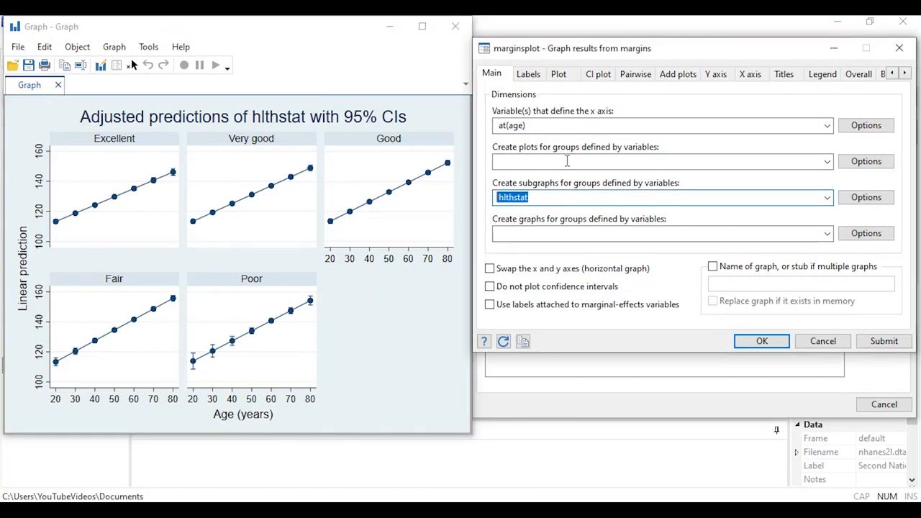
pyautogui.press('Delete')
pyautogui.click(800, 235)
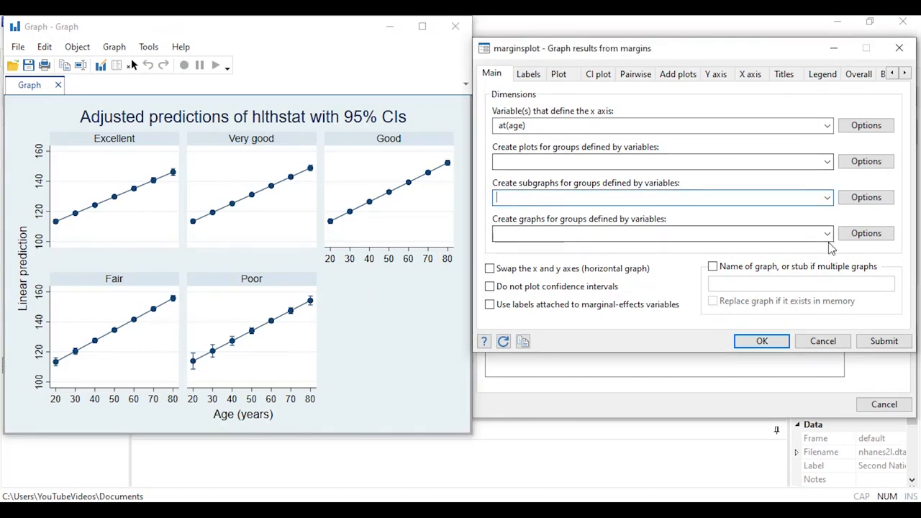
pyautogui.click(828, 233)
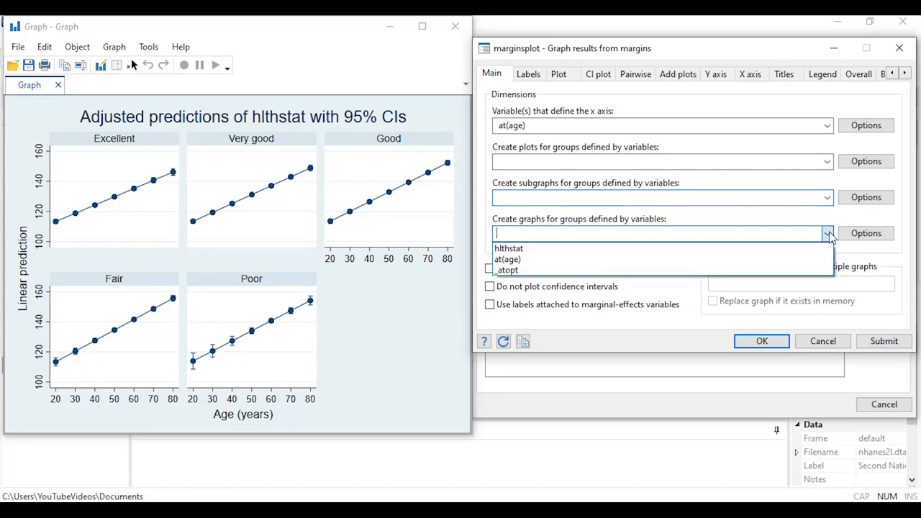
pyautogui.click(787, 249)
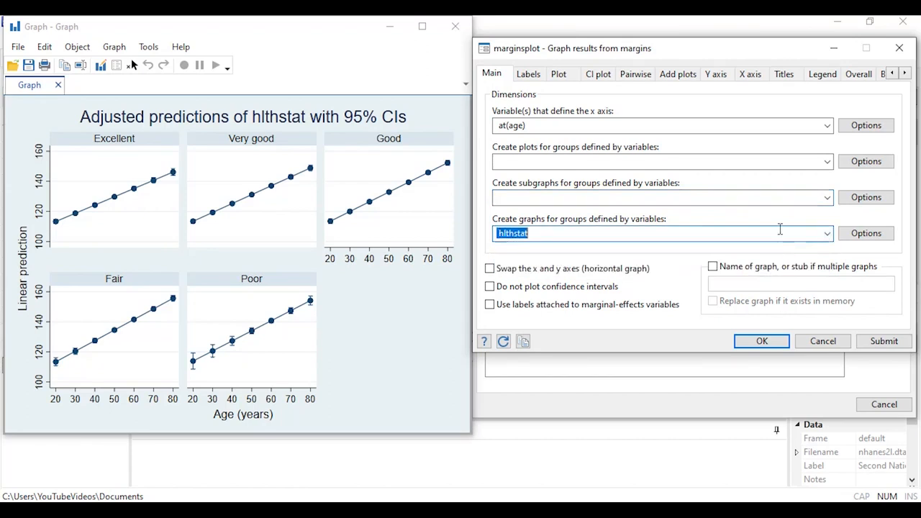
pyautogui.click(884, 342)
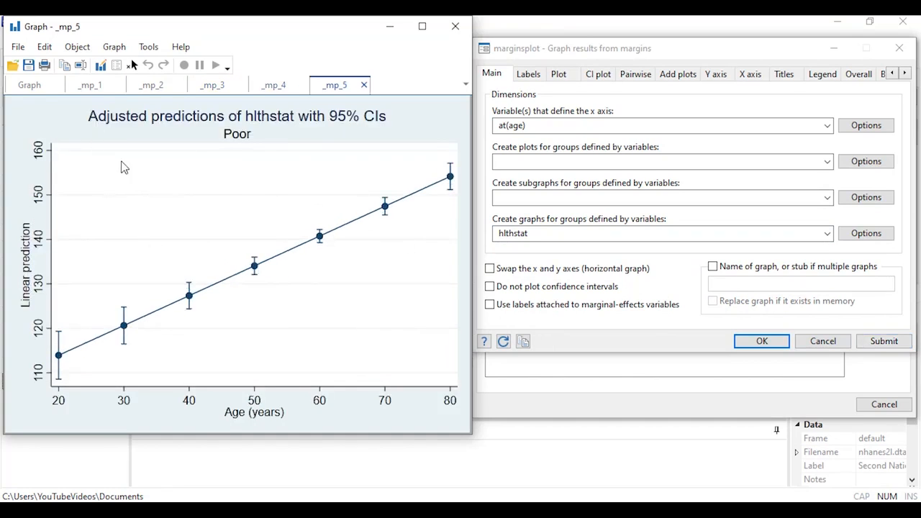
# Look through the separate prediction graphs for each health status, from Excellent to Poor
pyautogui.click(92, 86)
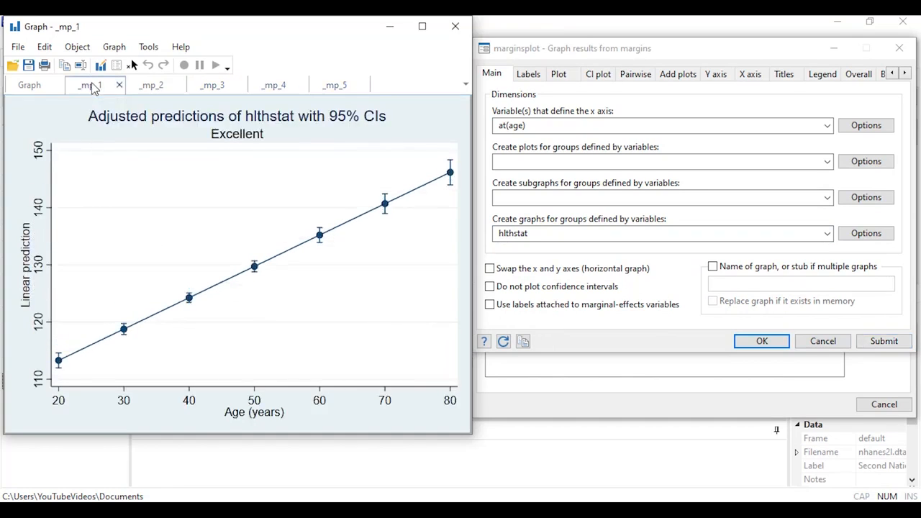
pyautogui.click(154, 87)
pyautogui.click(215, 88)
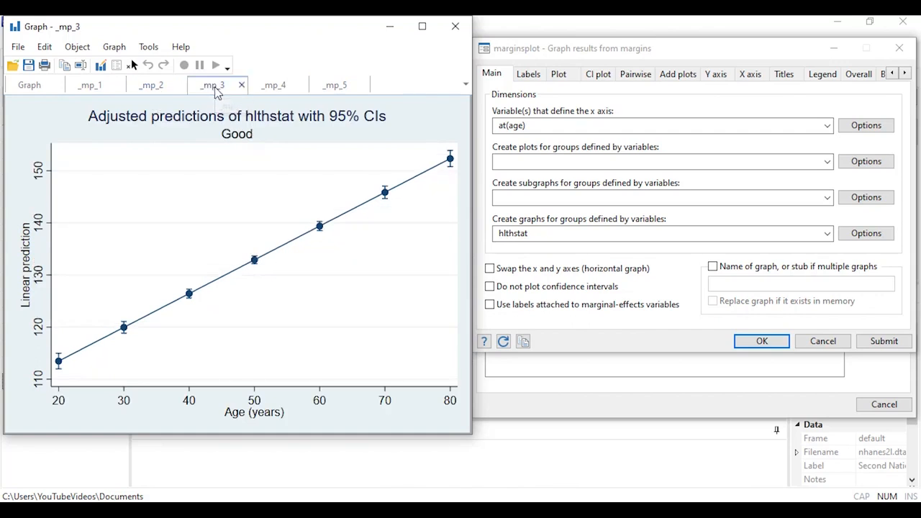
pyautogui.click(272, 89)
pyautogui.click(337, 88)
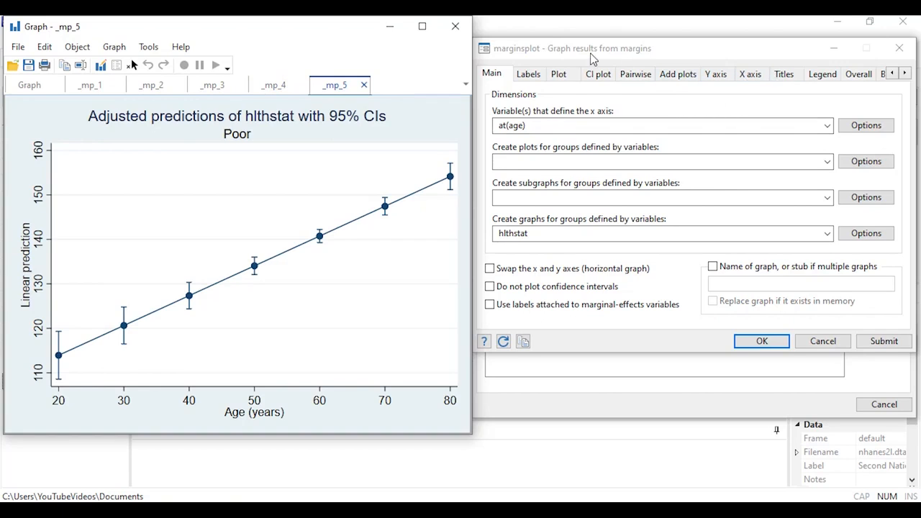
# Close the graph window, the marginsplot settings and the postestimation selector
pyautogui.click(455, 28)
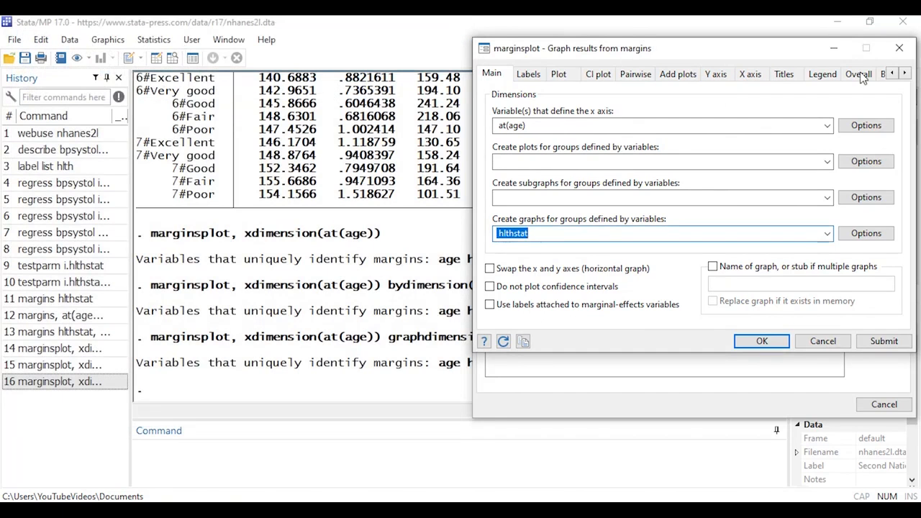
pyautogui.click(899, 49)
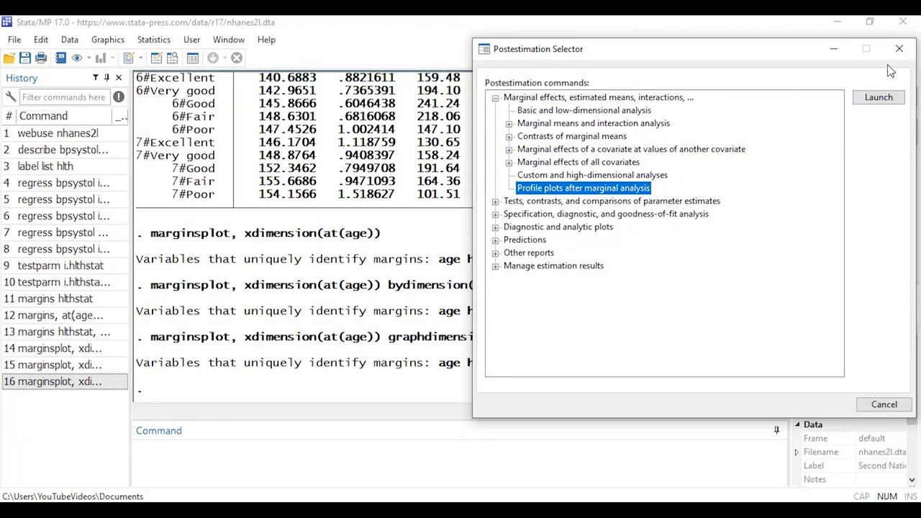
pyautogui.click(899, 47)
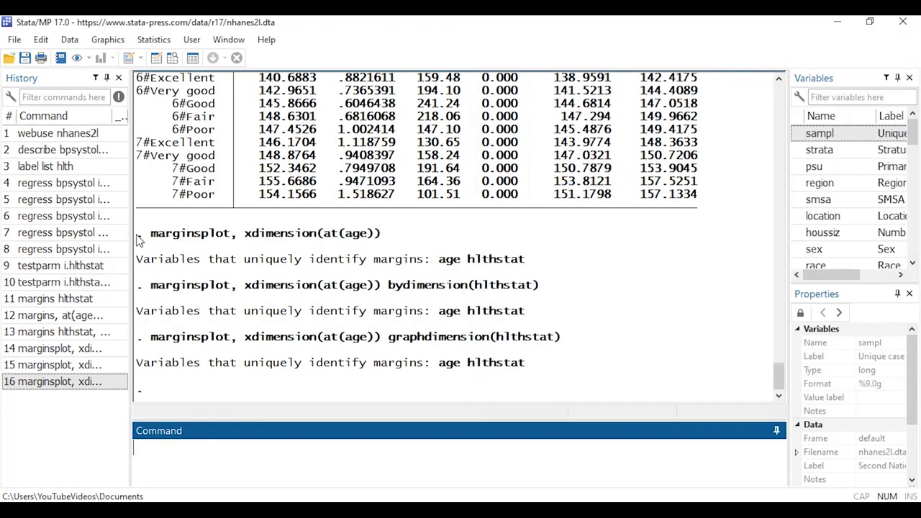
# Select all commands in the command history and send them to a new do-file
pyautogui.click(43, 136)
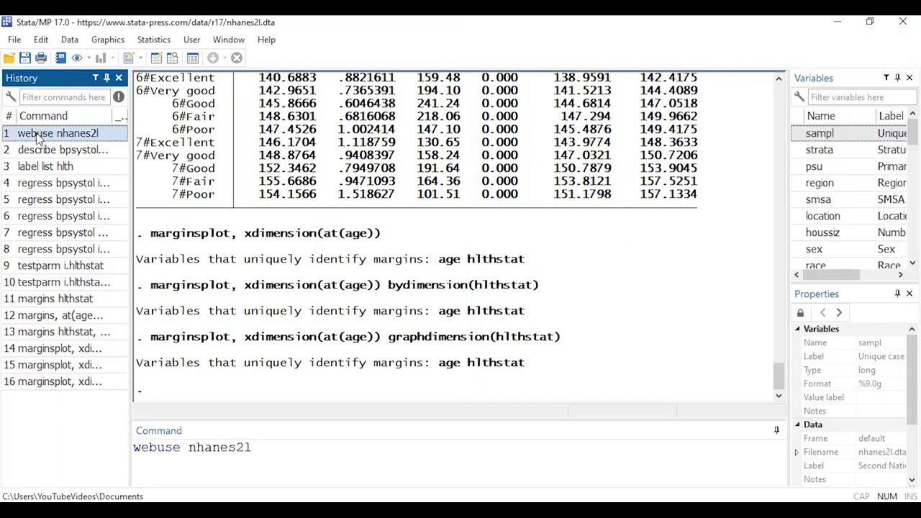
pyautogui.rightClick(38, 139)
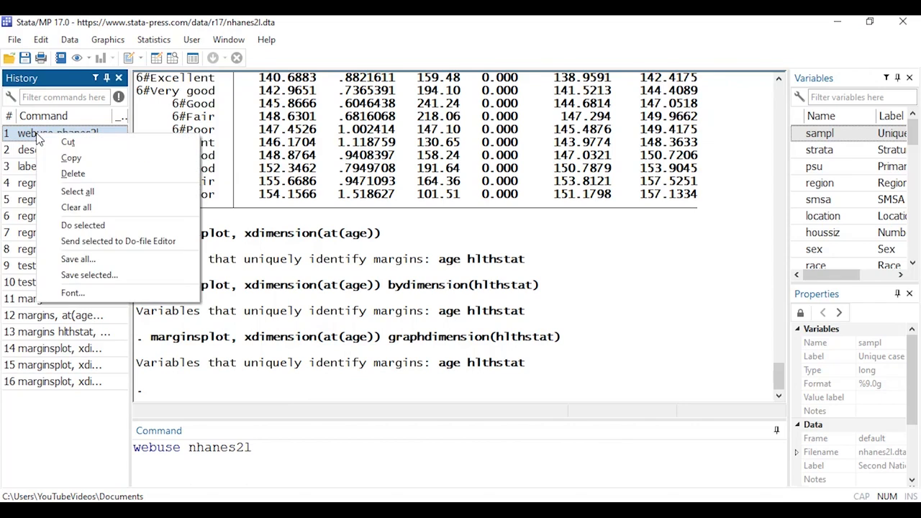
pyautogui.click(51, 191)
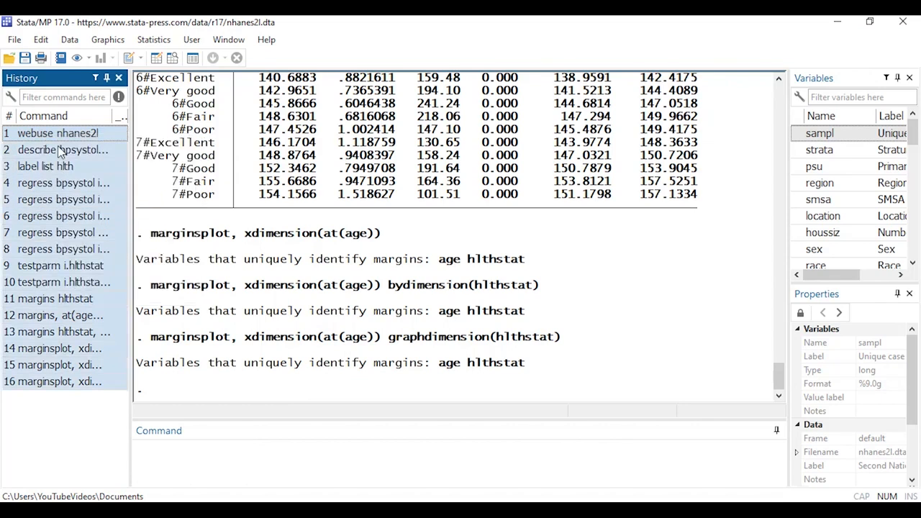
pyautogui.rightClick(44, 220)
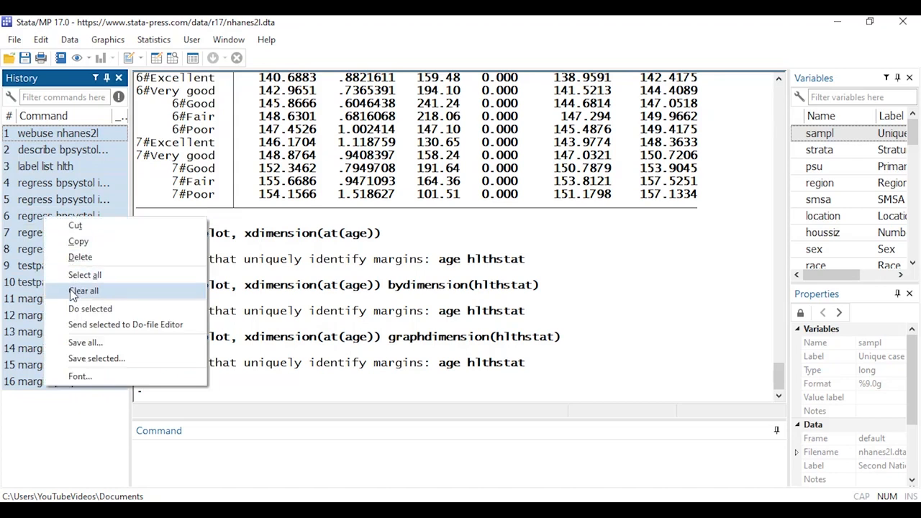
pyautogui.click(69, 326)
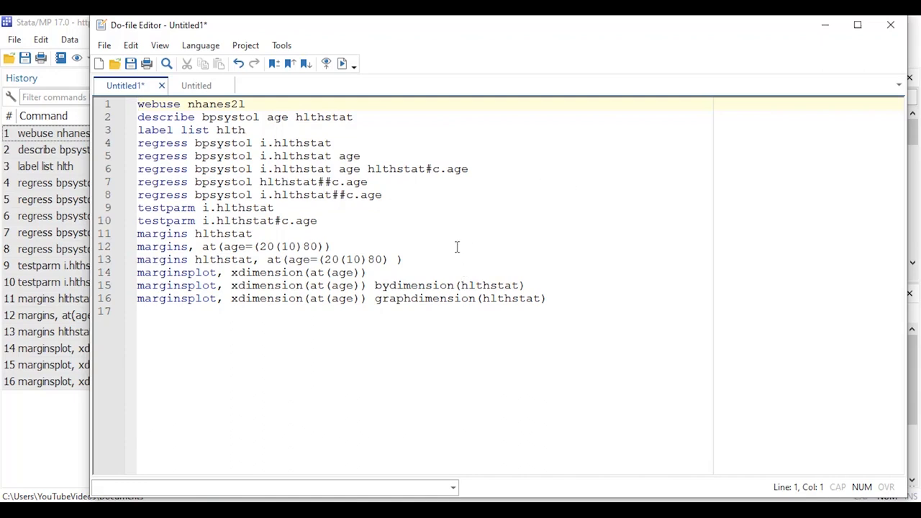
# Examine the xdimension and bydimension options of the marginsplot command and the at(age=(20(10)80)) option of margins hlthstat in the do-file
pyautogui.moveTo(373, 285); pyautogui.dragTo(528, 286)
pyautogui.moveTo(374, 286); pyautogui.dragTo(234, 285)
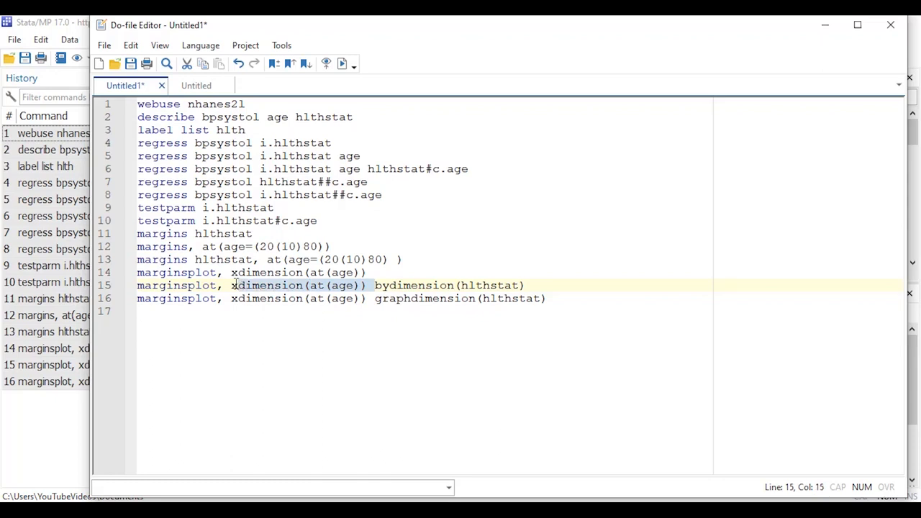
pyautogui.click(260, 261)
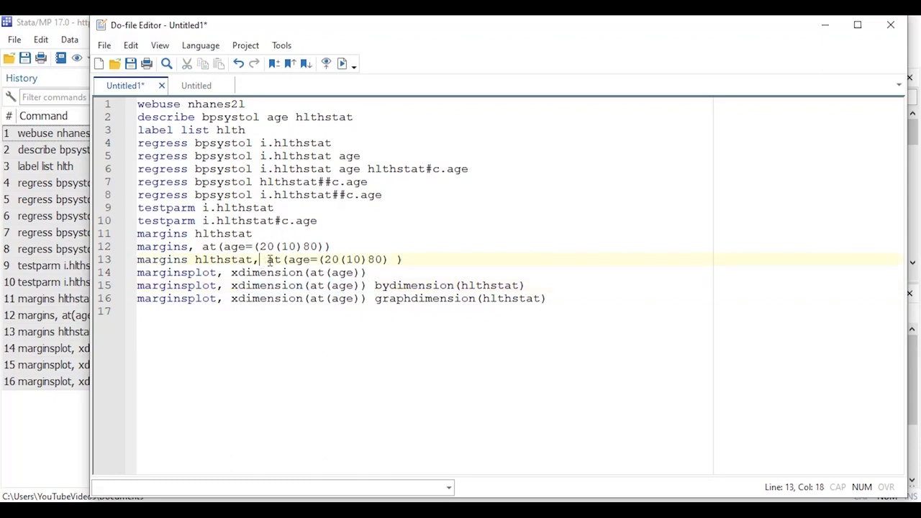
pyautogui.moveTo(268, 260); pyautogui.dragTo(415, 251)
pyautogui.click(440, 260)
pyautogui.click(293, 317)
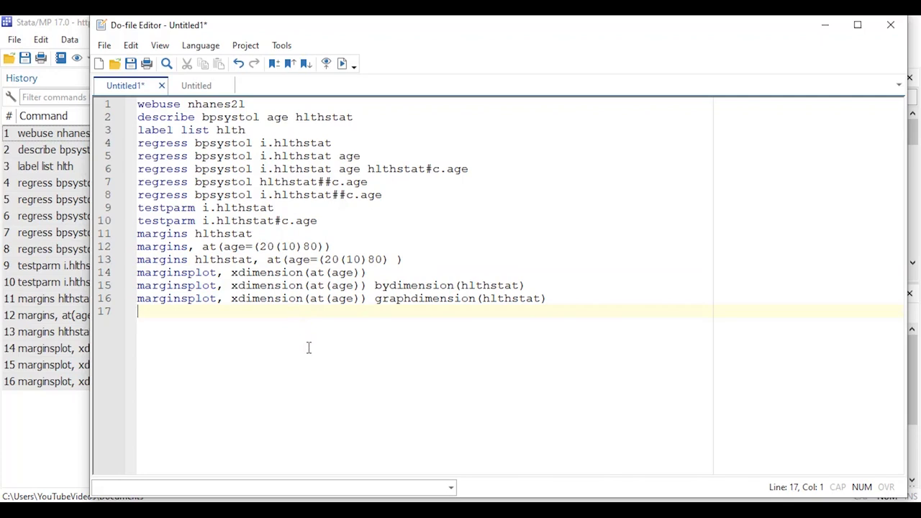